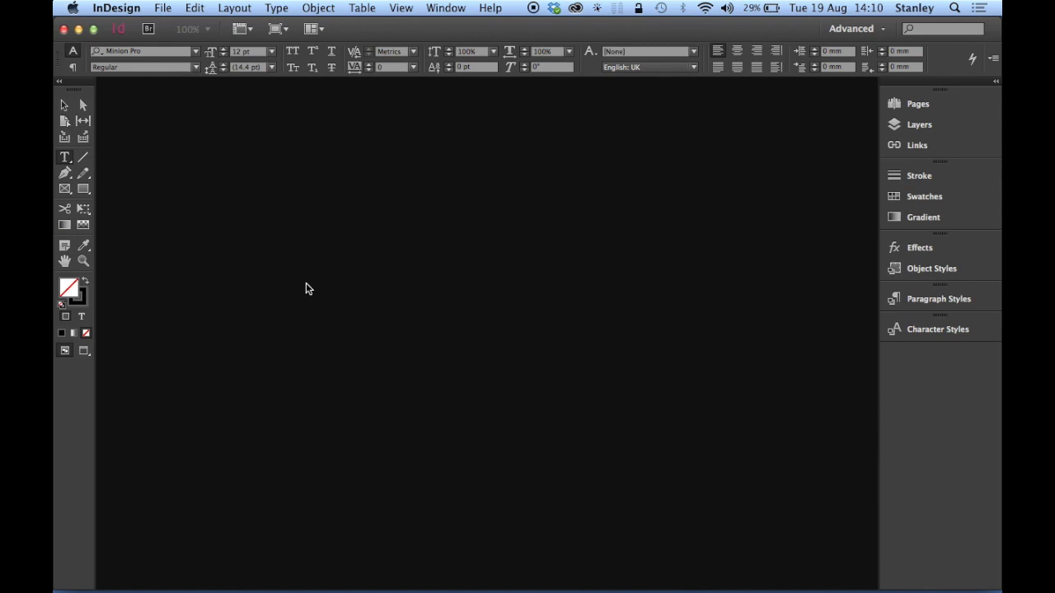
Create a new A4 document (Cmd+N), Untitled-8, with 3 columns and a 5 mm gutter
key(super+n)
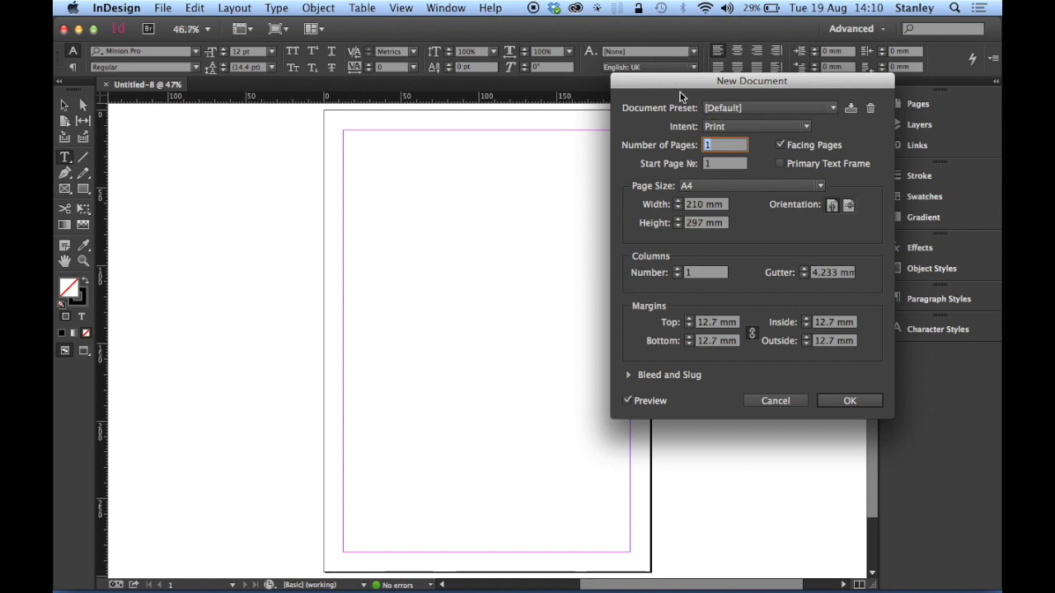
drag(683, 86, 718, 35)
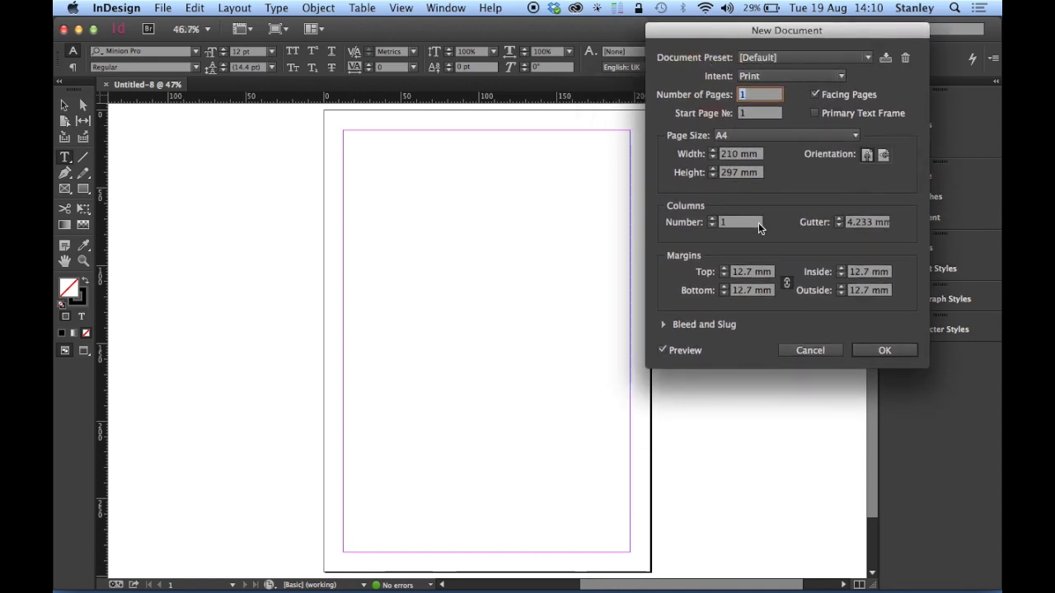
click(712, 220)
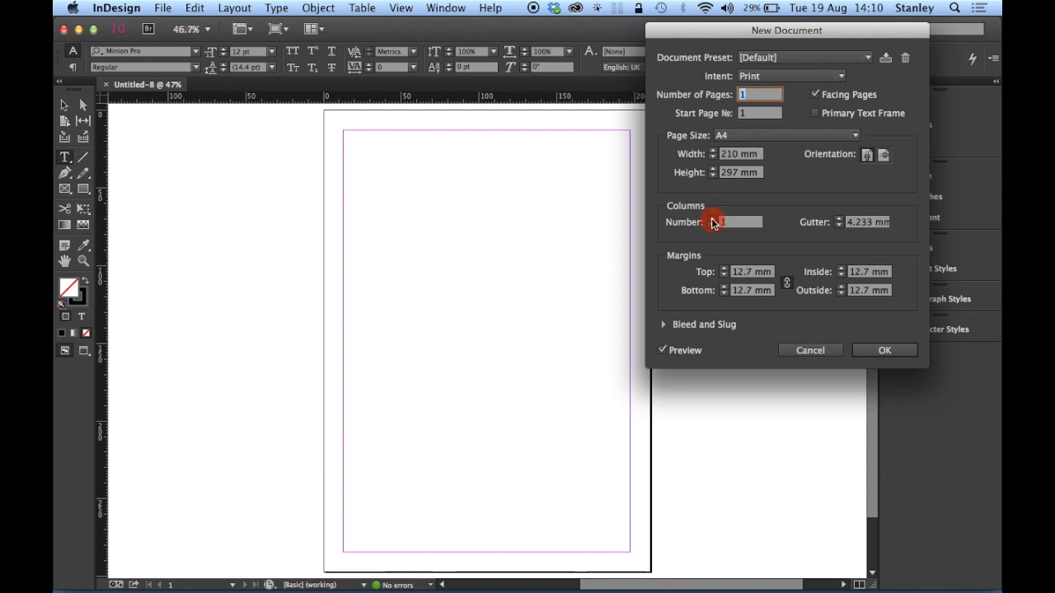
click(711, 220)
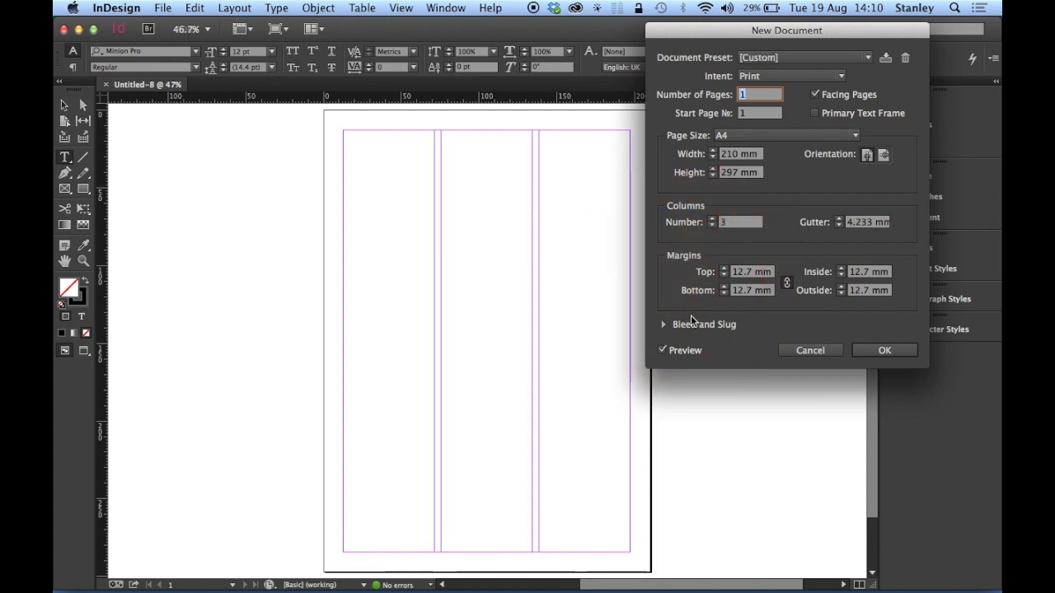
click(840, 219)
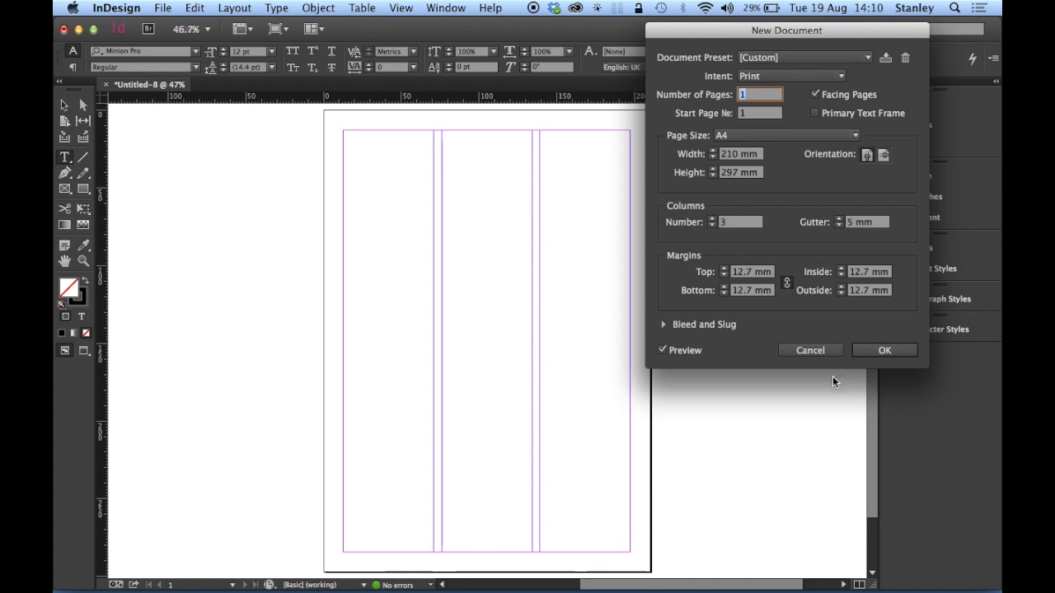
click(883, 351)
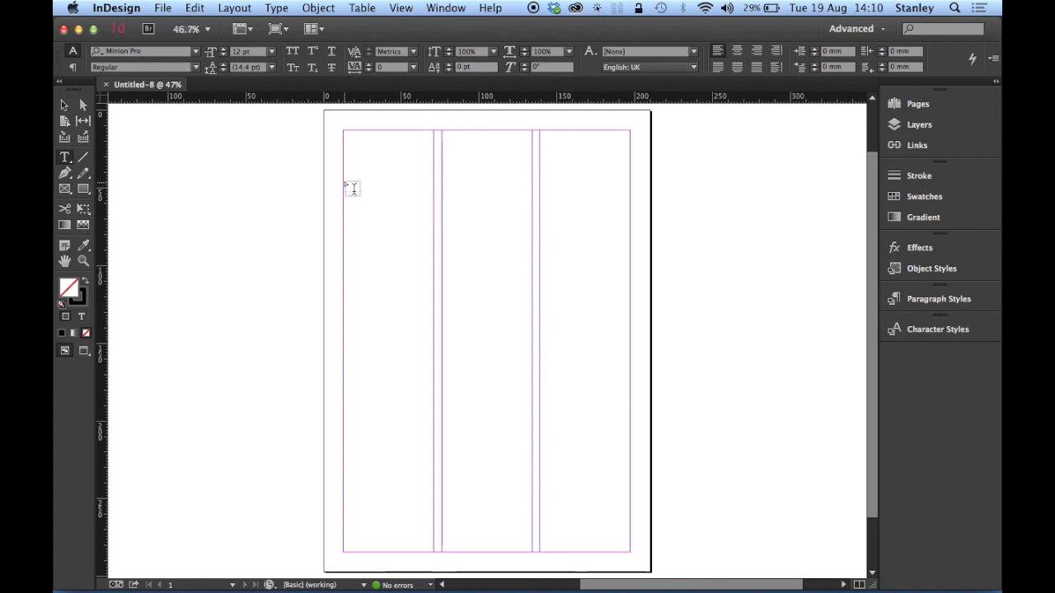
With the Type tool, draw three empty text frames, one inside each column guide
click(65, 159)
drag(344, 155, 432, 453)
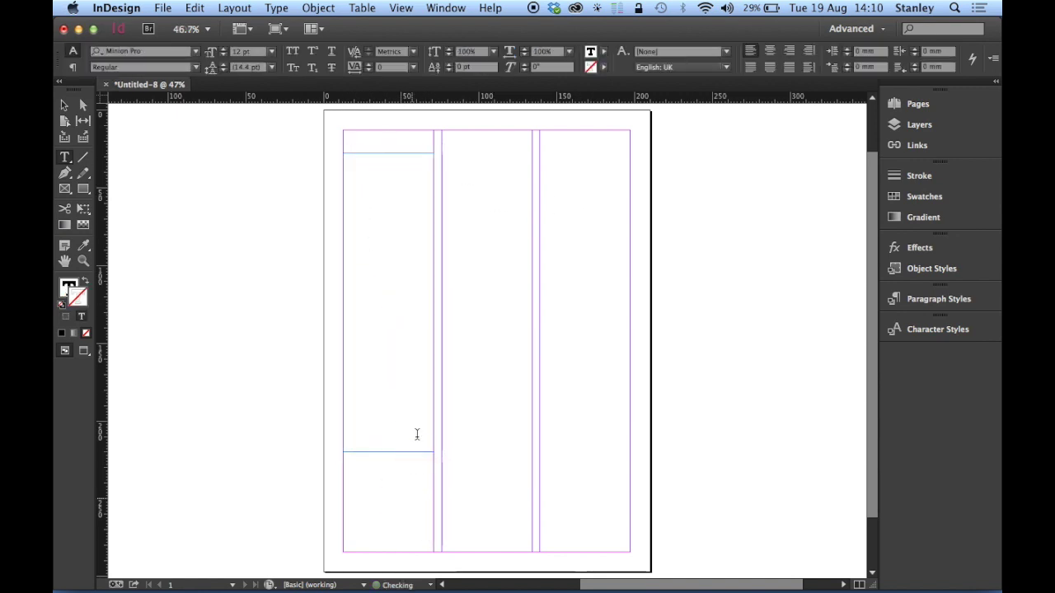
drag(444, 205, 532, 540)
drag(539, 130, 641, 564)
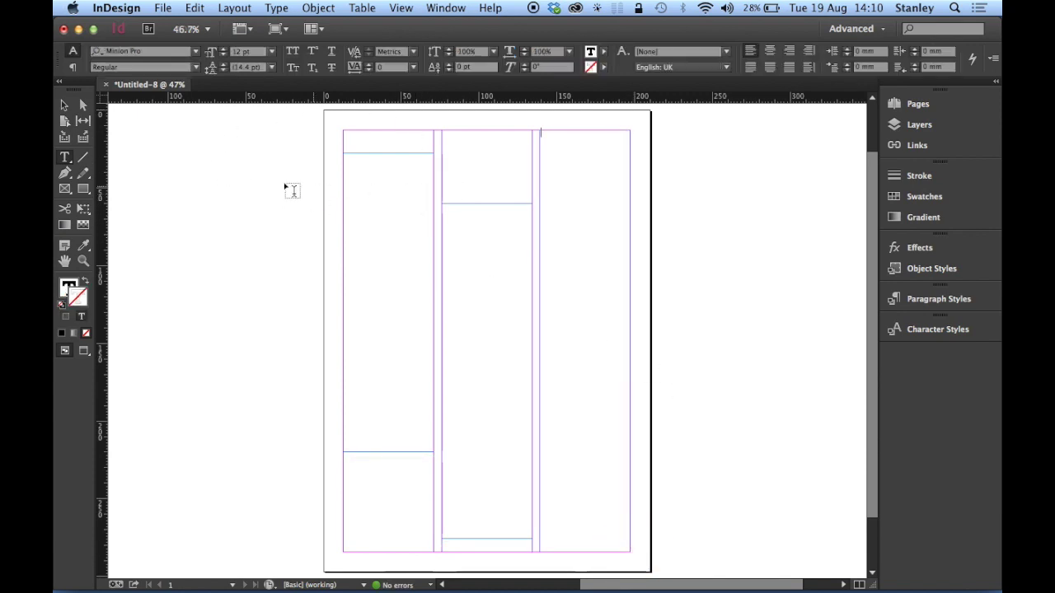
Link the left frame to the middle and the middle to the right, then place the cursor in the left frame
key(Escape)
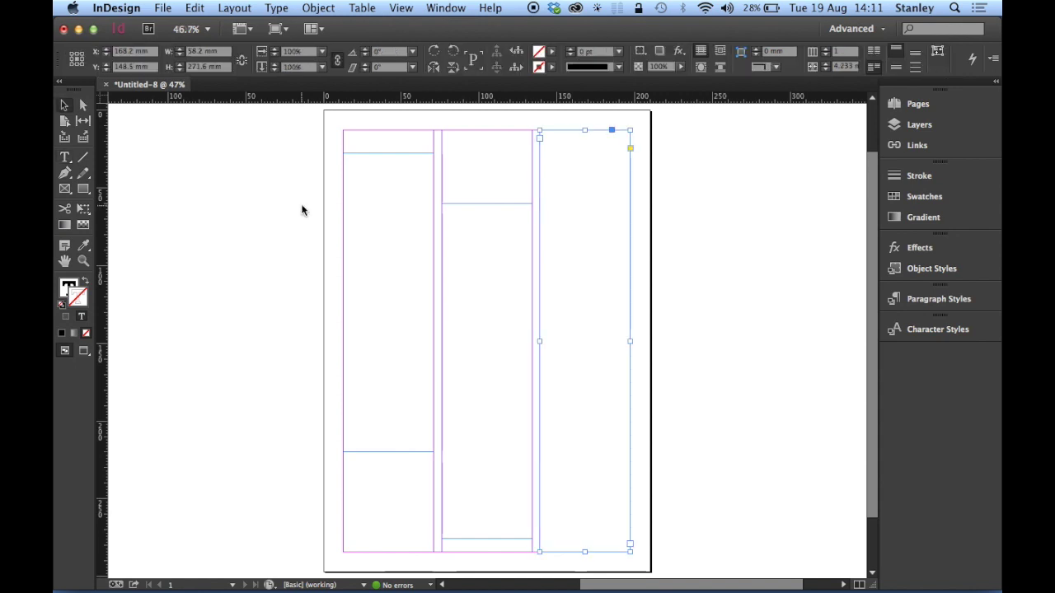
click(394, 281)
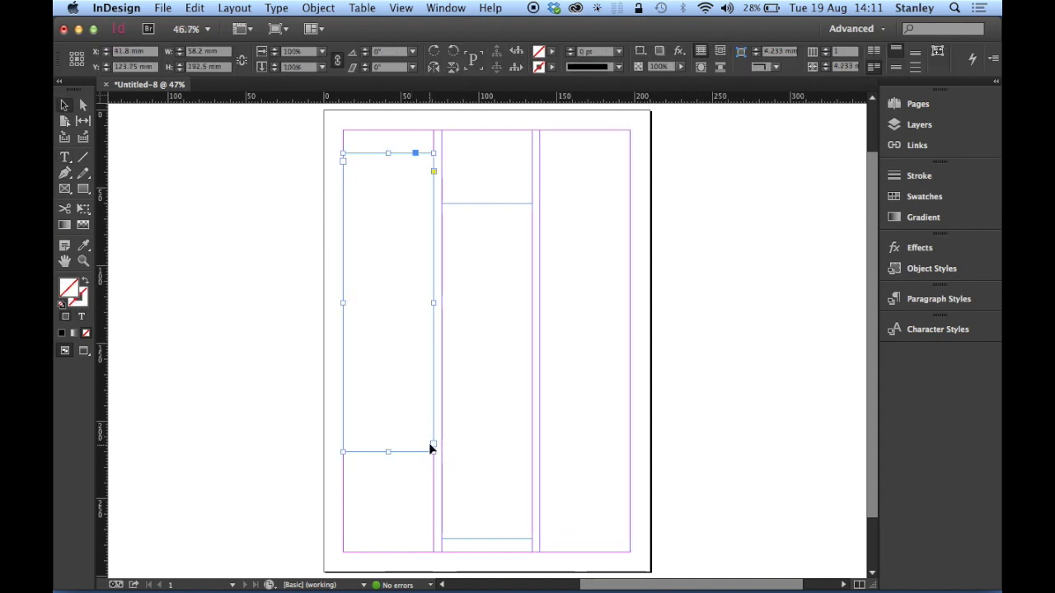
click(434, 446)
click(479, 371)
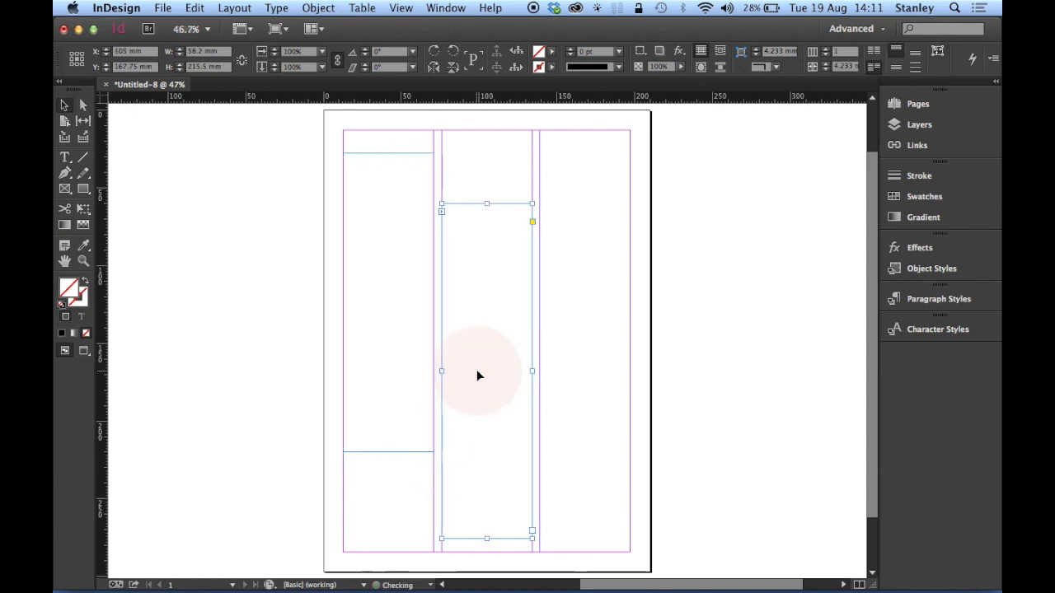
click(532, 532)
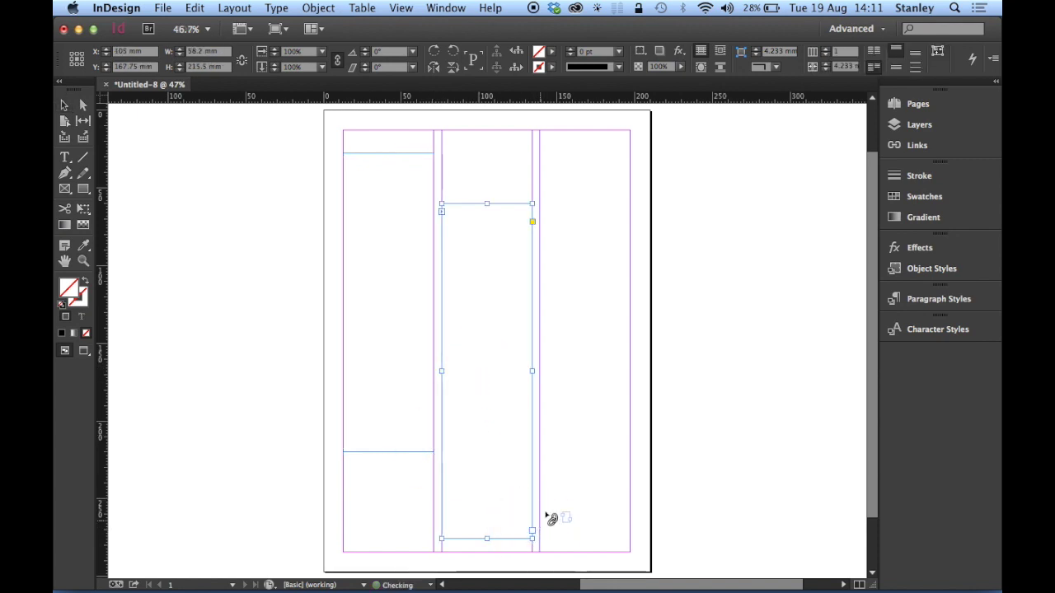
click(575, 335)
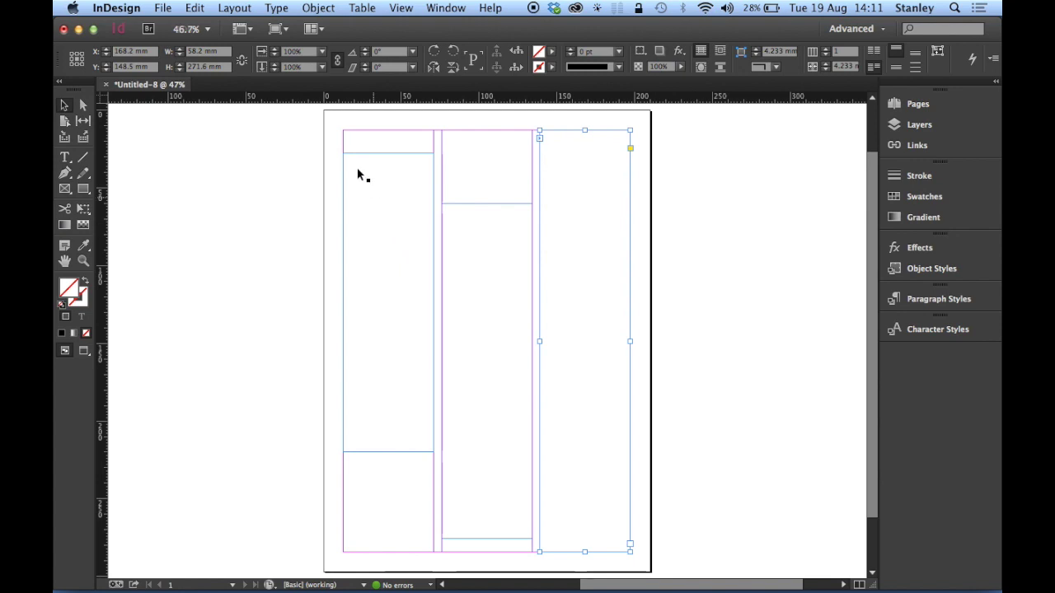
click(362, 195)
click(363, 195)
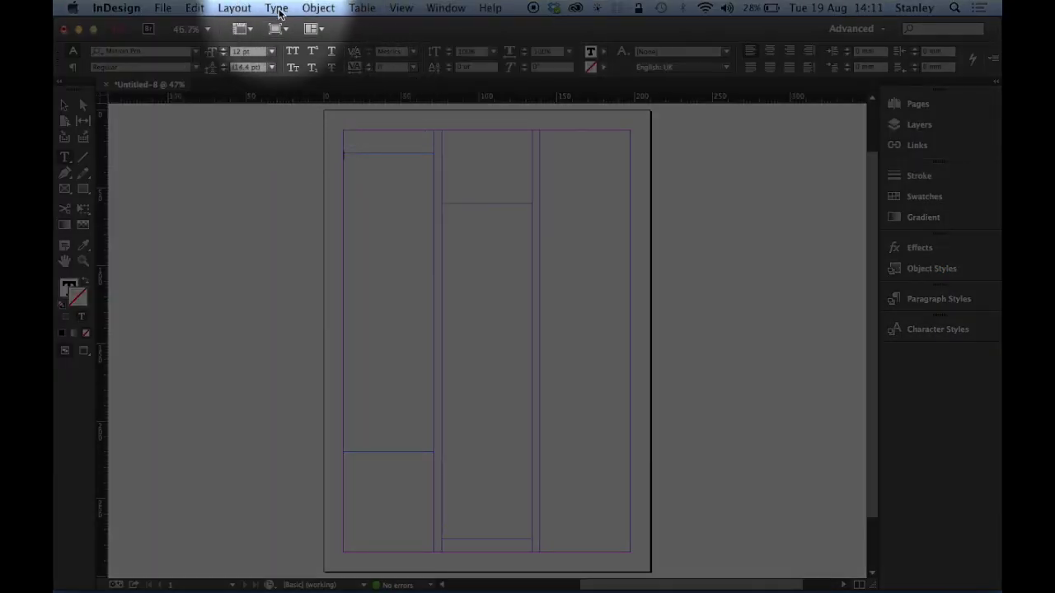
Use Type > Fill with Placeholder Text to flow dummy text through the threaded frames
click(277, 10)
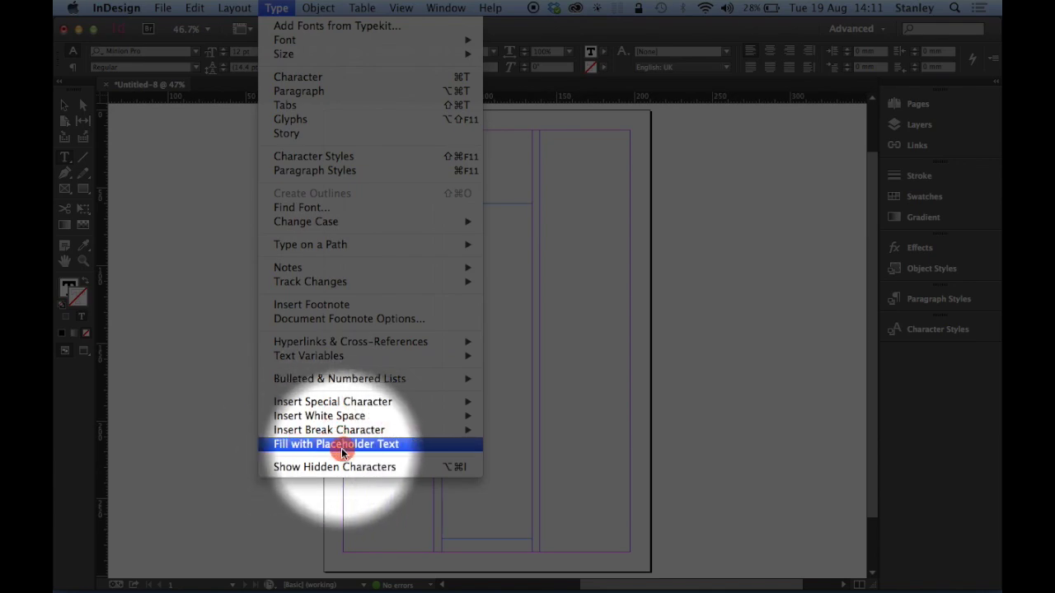
click(408, 447)
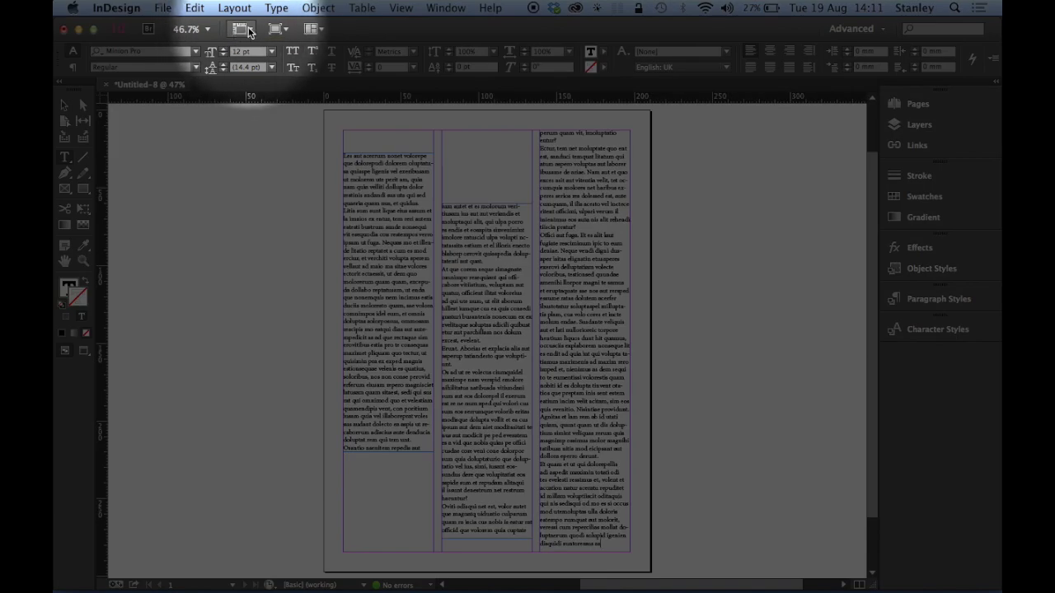
click(250, 33)
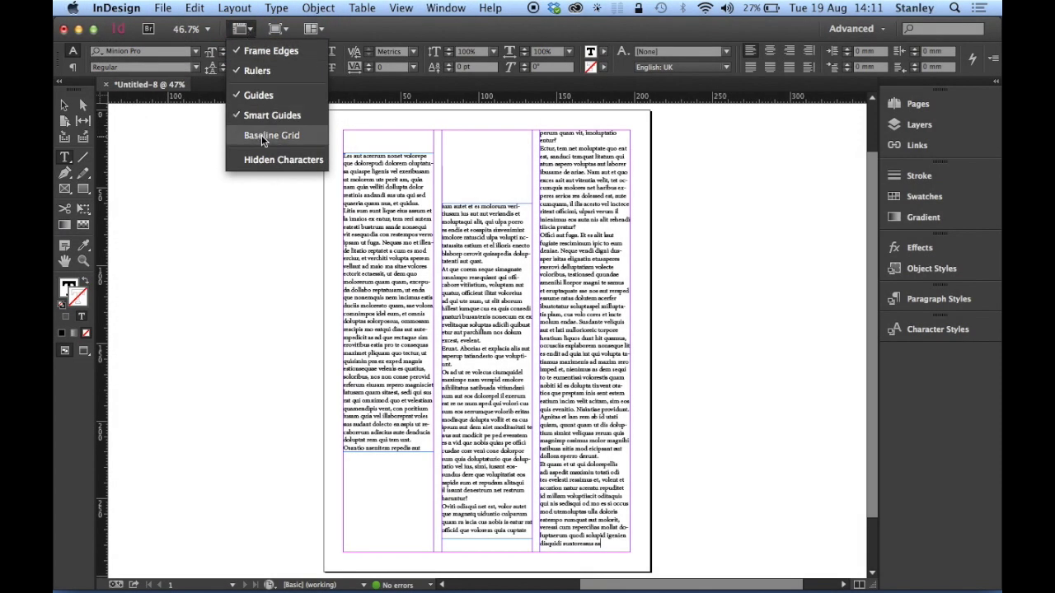
click(256, 136)
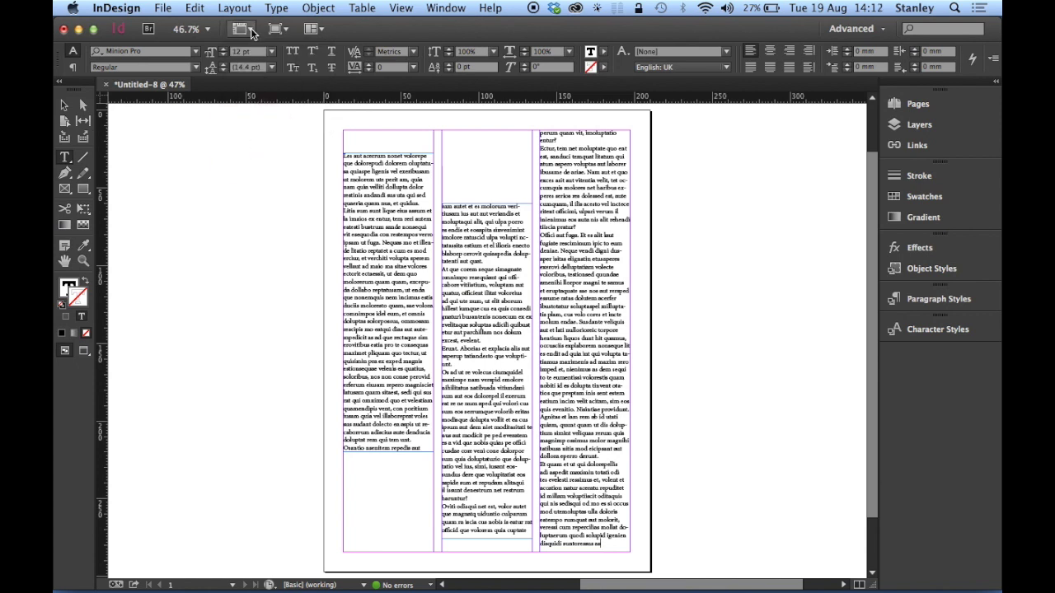
click(243, 29)
click(257, 135)
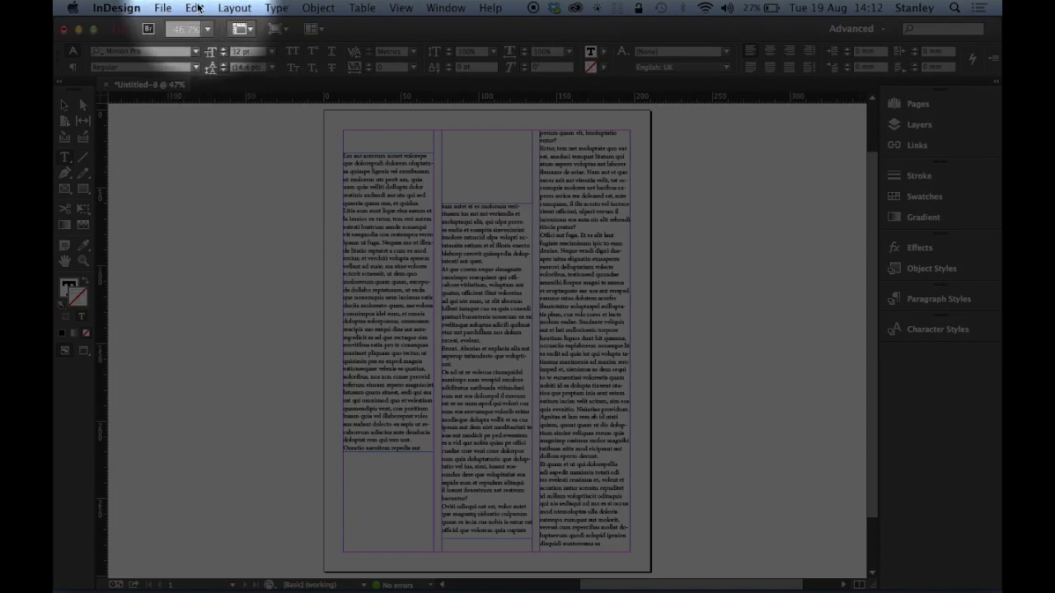
Open the Grids preferences with Cmd+K and focus the baseline View Threshold field
click(194, 8)
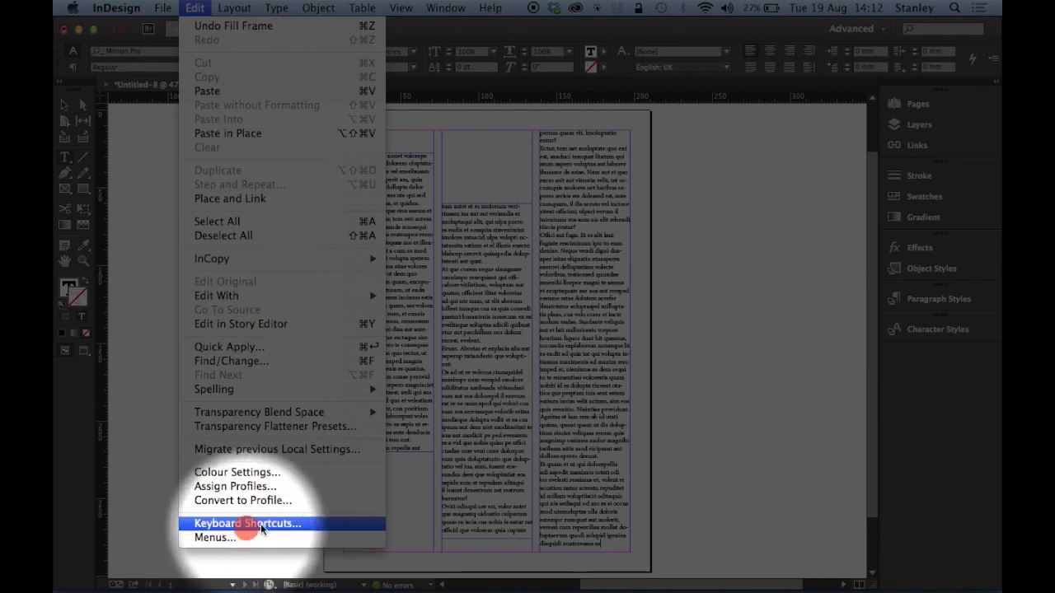
drag(262, 529, 425, 484)
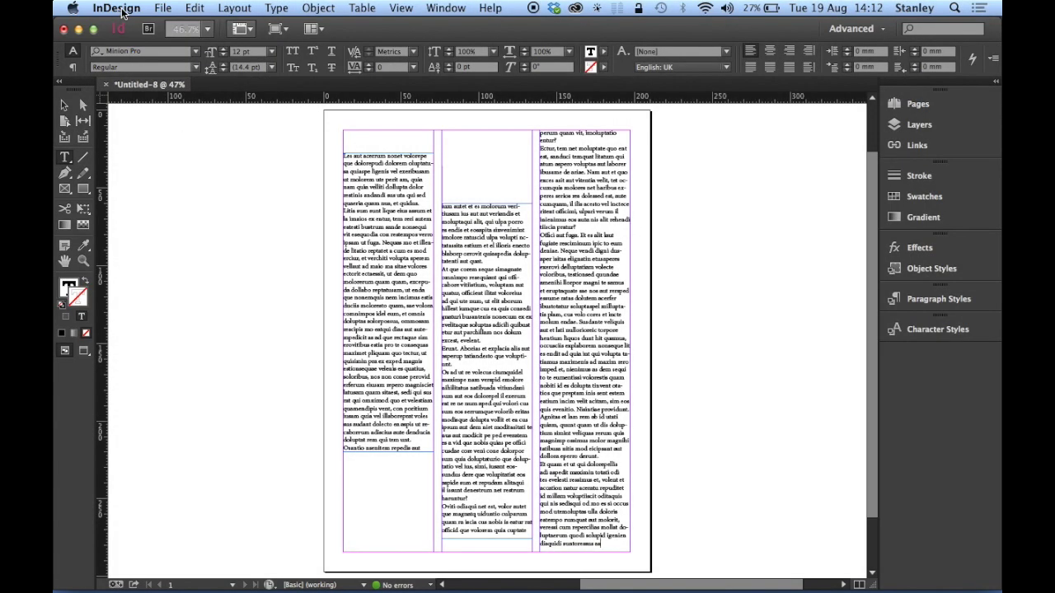
key(super+k)
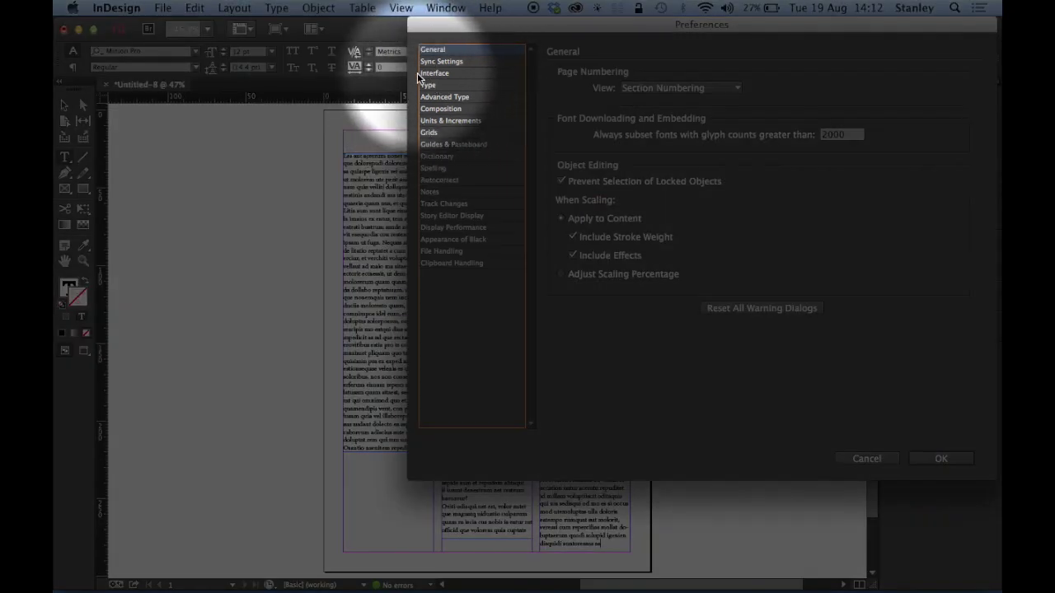
click(430, 134)
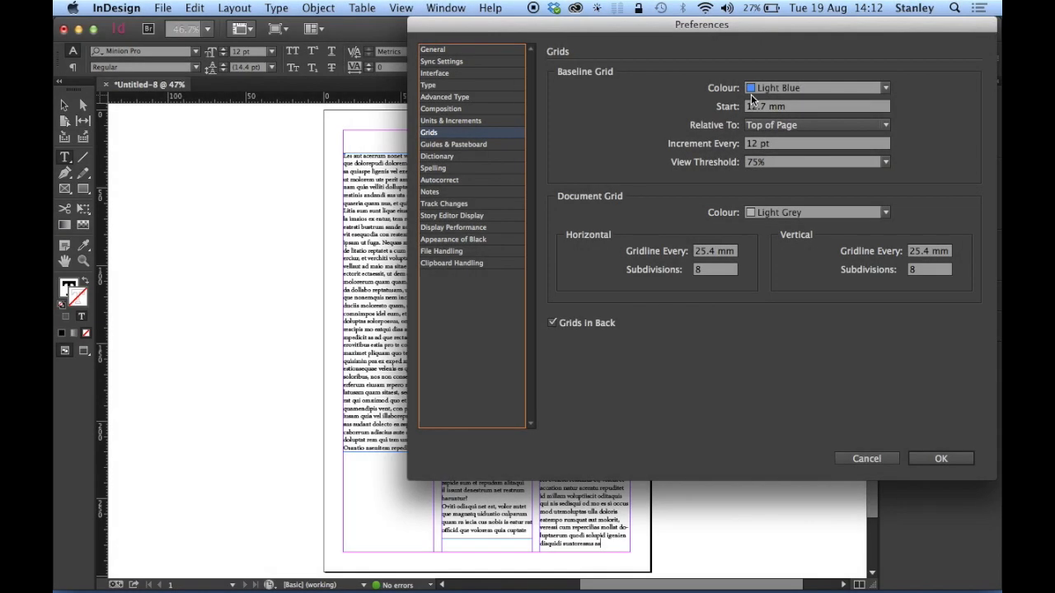
drag(700, 26, 709, 25)
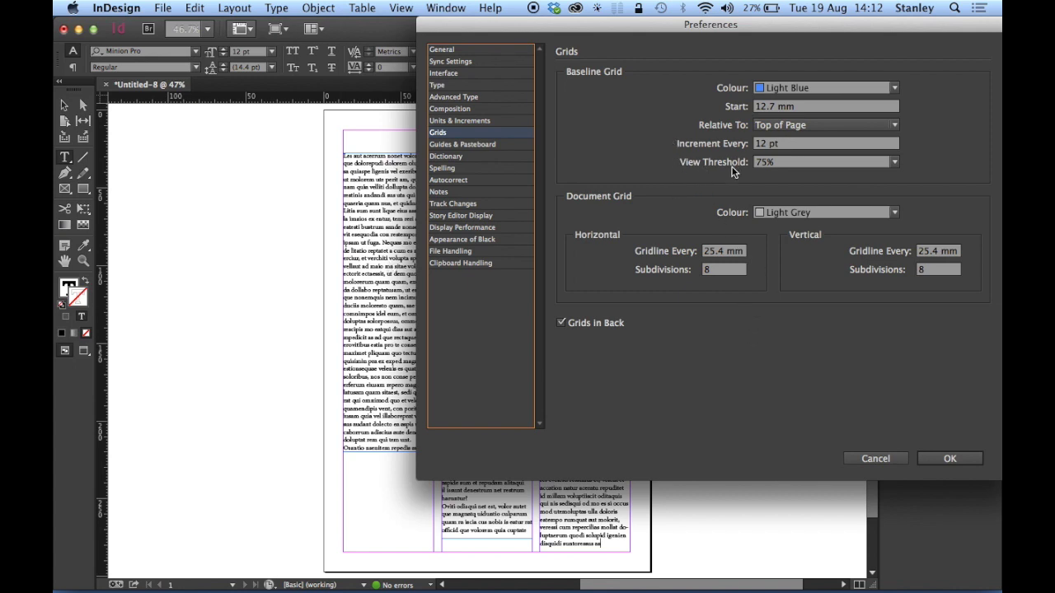
click(776, 162)
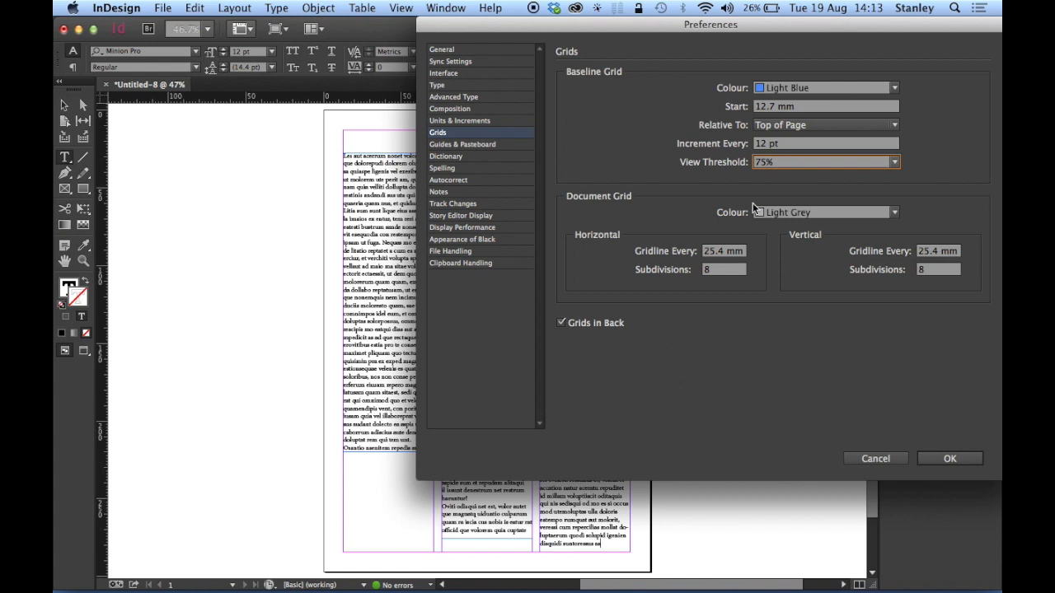
Lower the baseline grid view threshold to 40%, keeping the Light Blue colour
double_click(777, 163)
text(40)
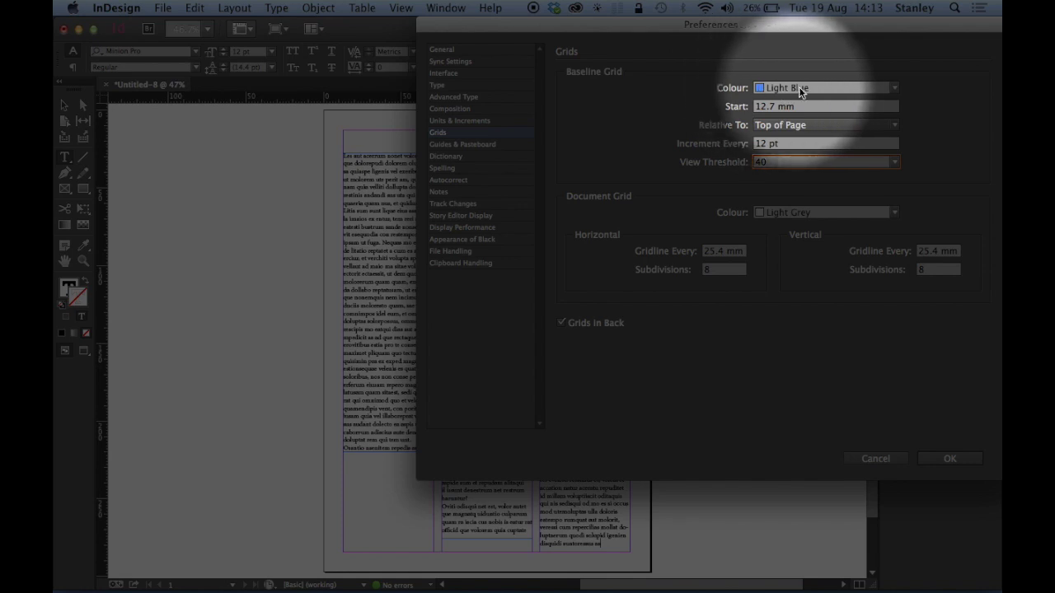
click(887, 88)
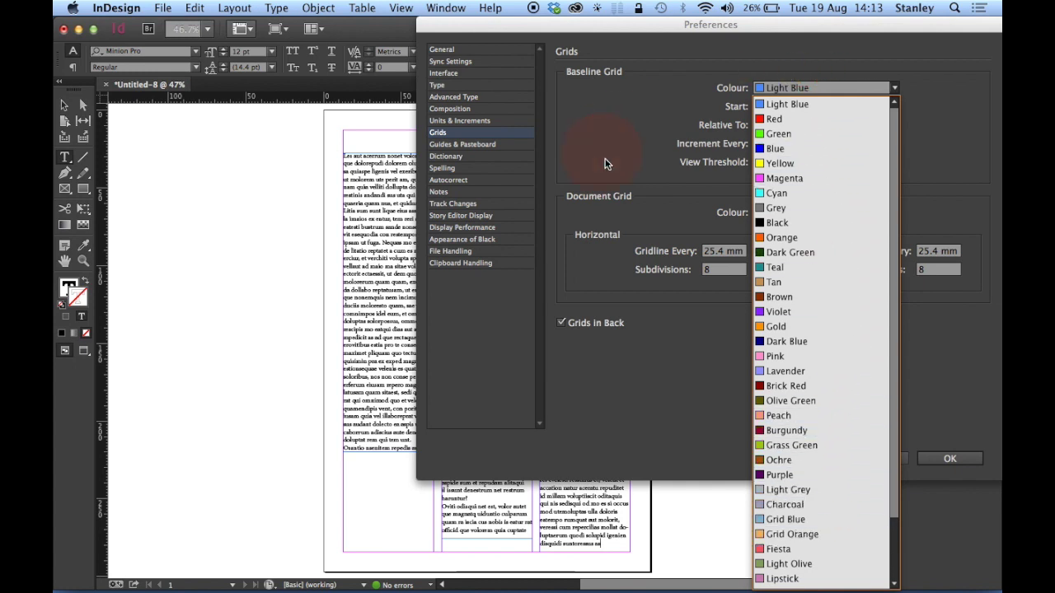
click(699, 89)
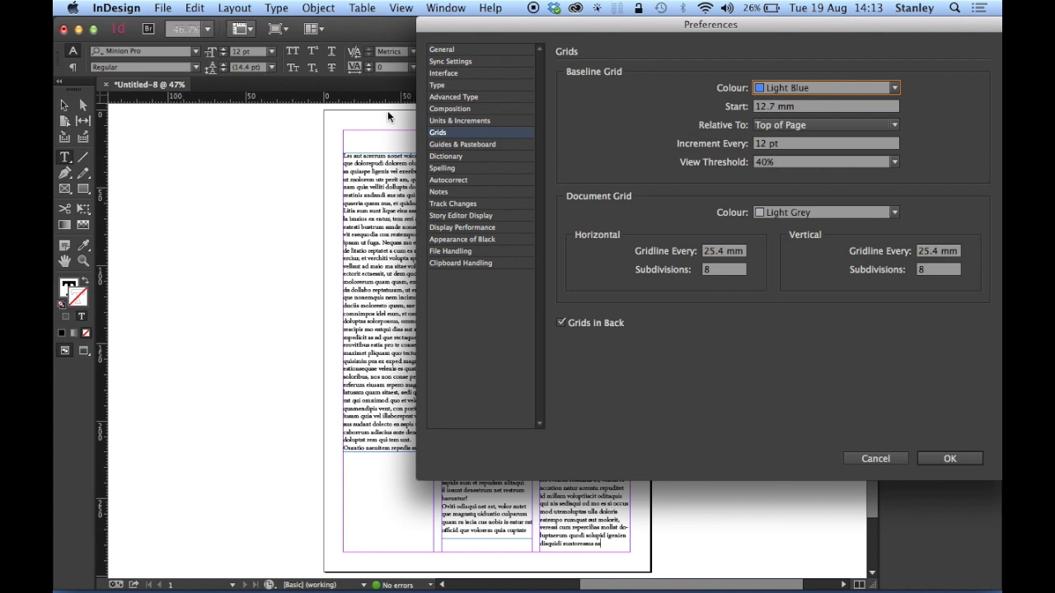
click(863, 123)
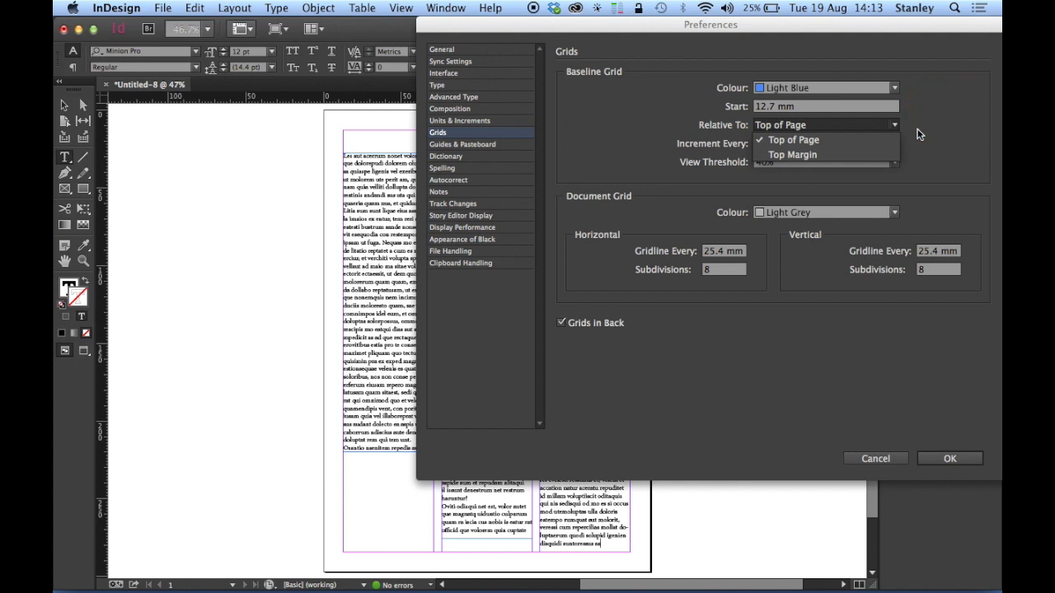
Keep the grid relative to Top of Page, set Increment Every to 14 pt, and confirm
click(939, 108)
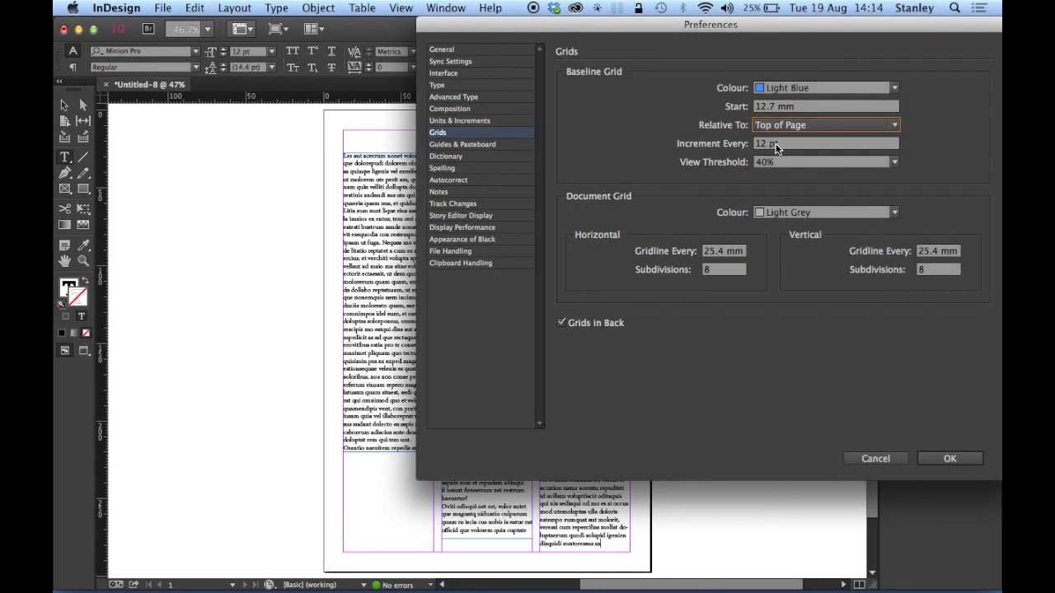
double_click(765, 144)
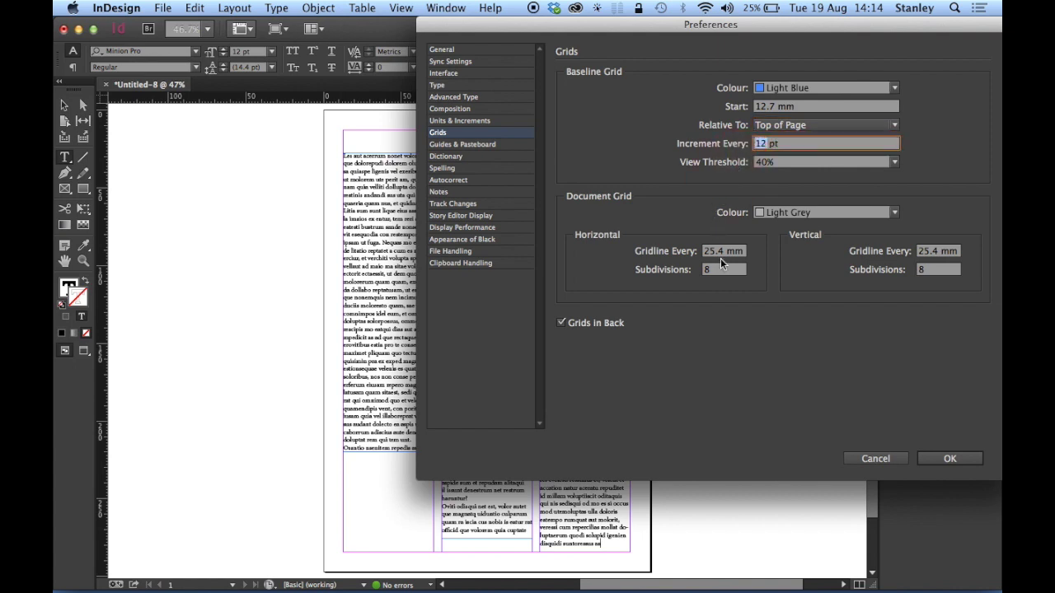
text(14)
click(952, 459)
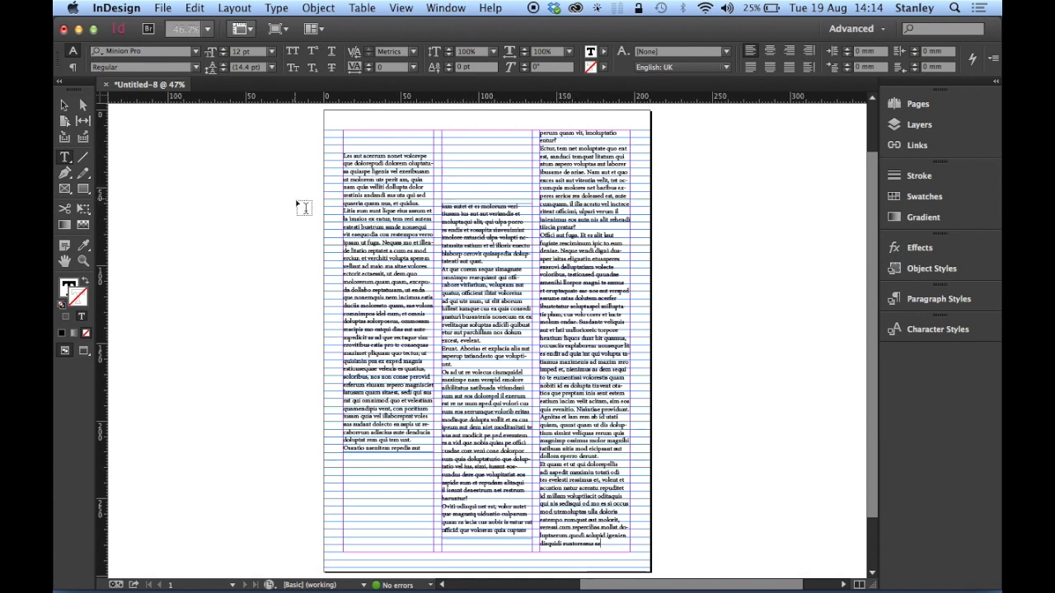
click(65, 105)
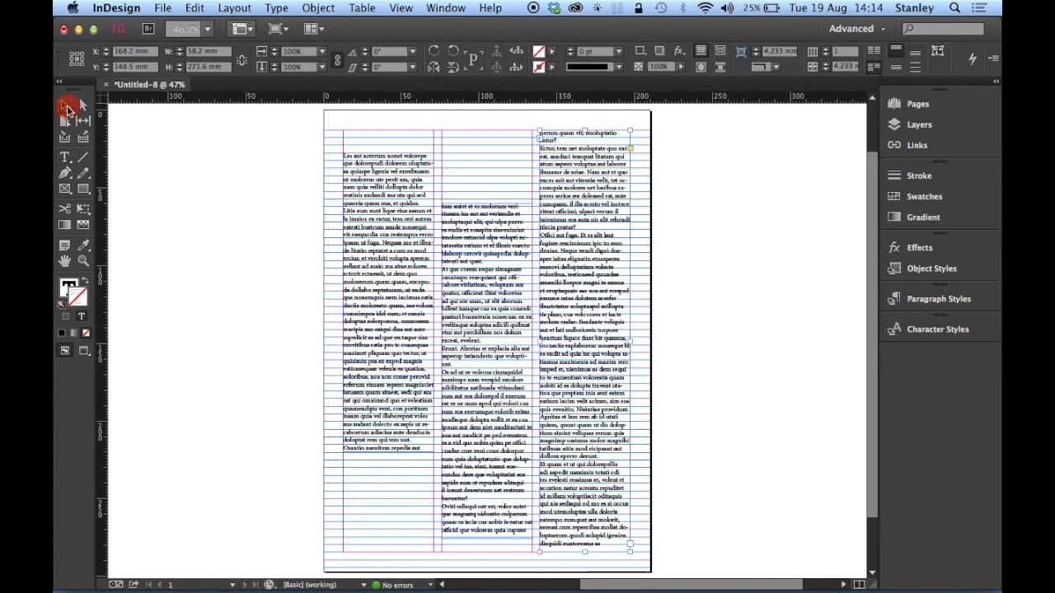
key(z)
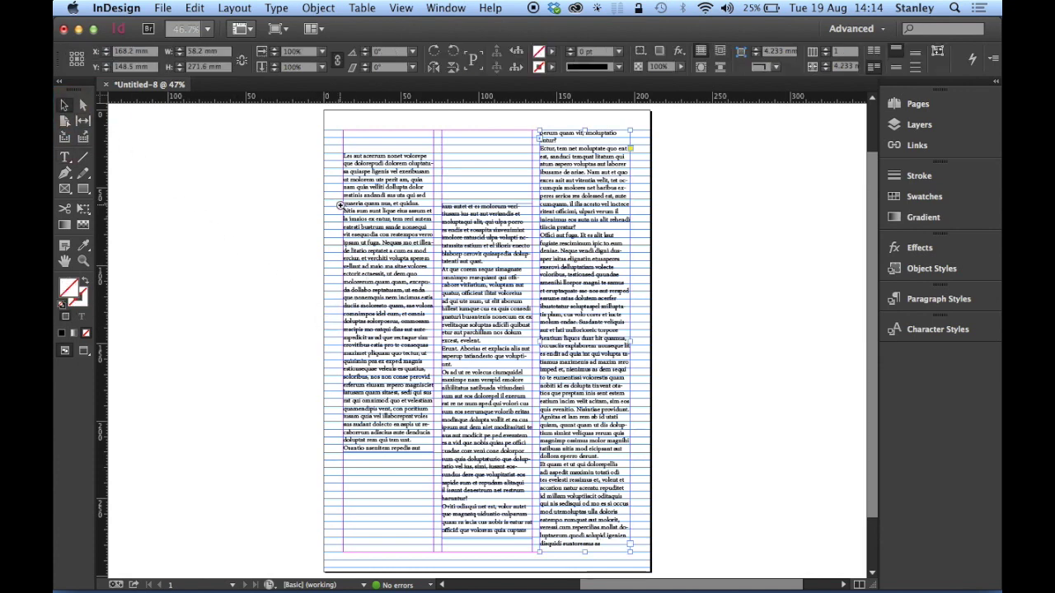
drag(329, 136, 636, 317)
scroll(429, 305, down, 2)
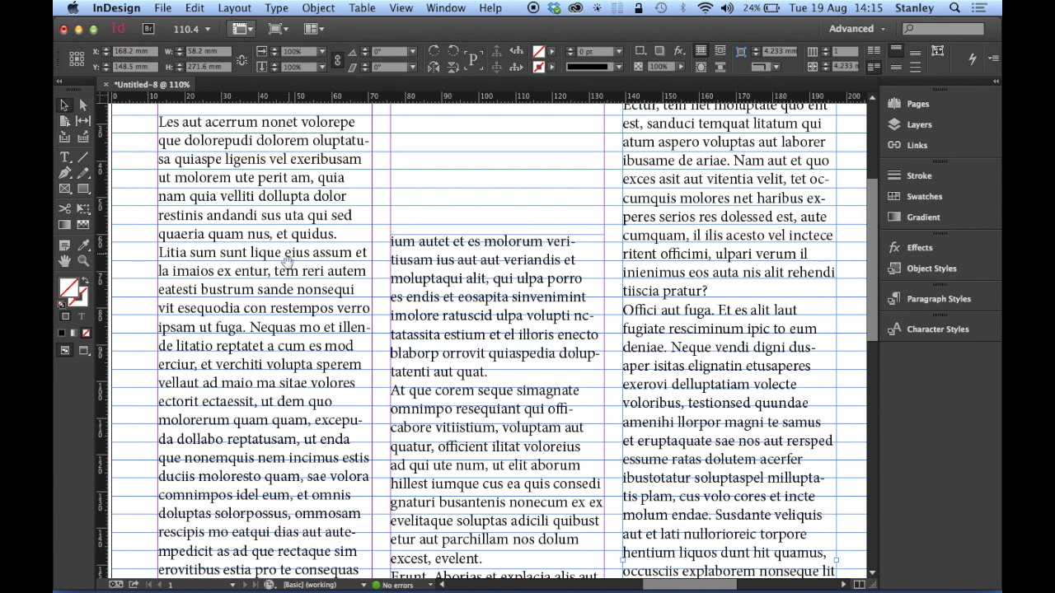
key(super+0)
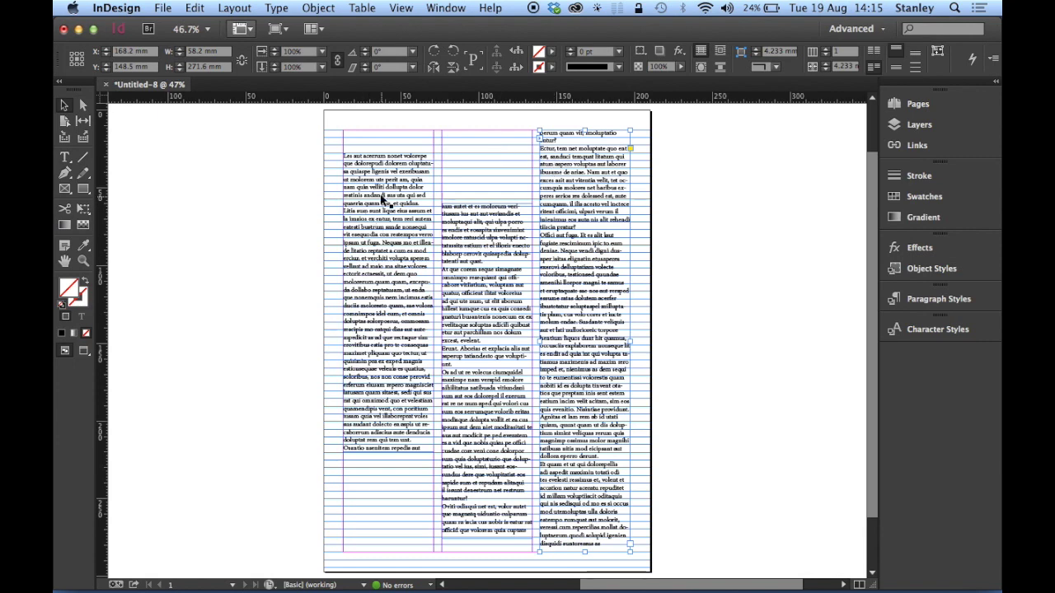
Select the entire threaded story and set its leading to 14 pt
double_click(363, 171)
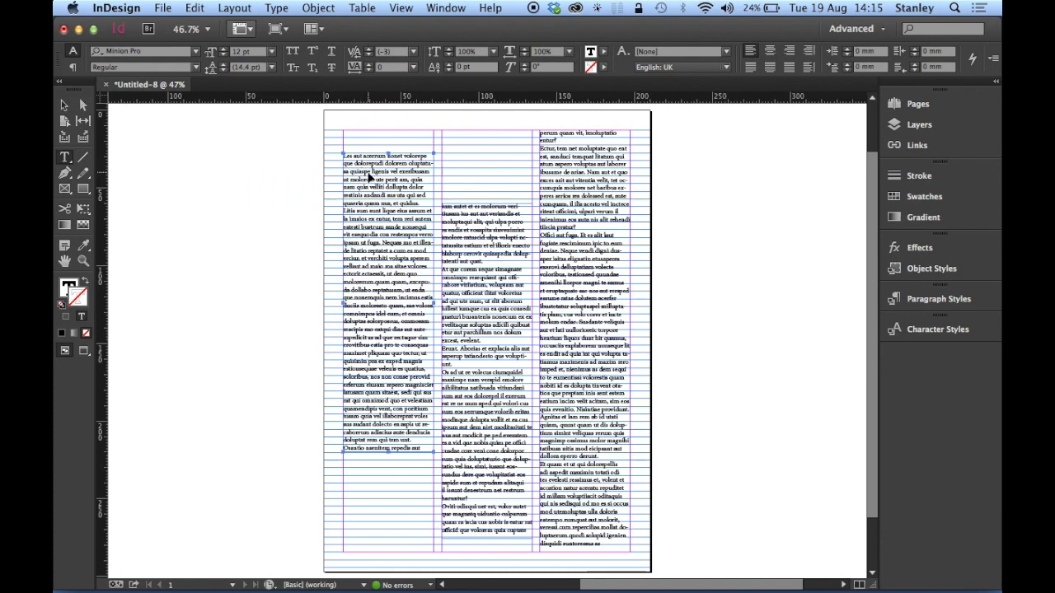
key(super+a)
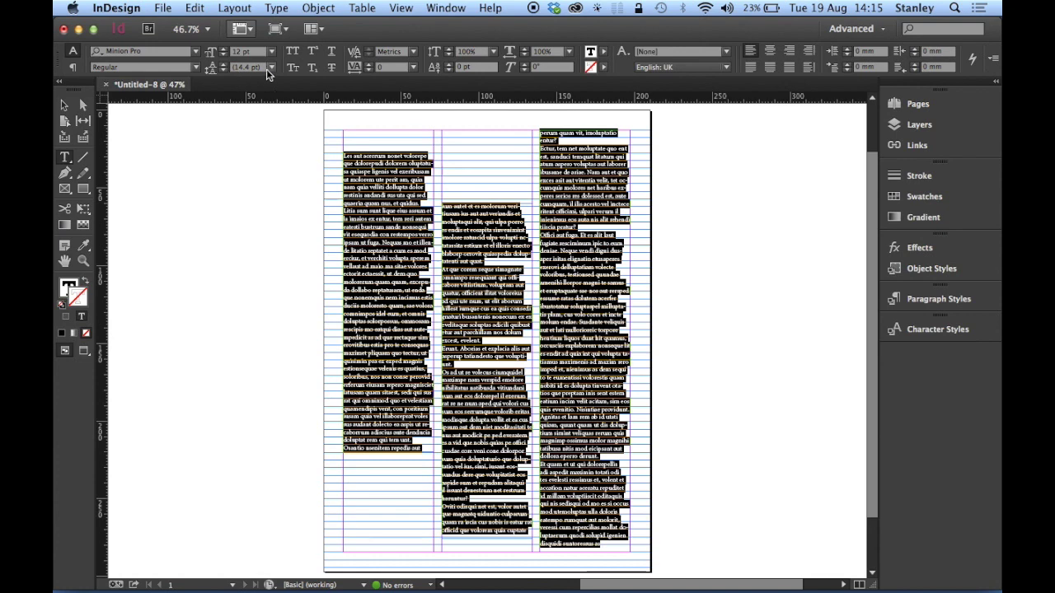
click(274, 68)
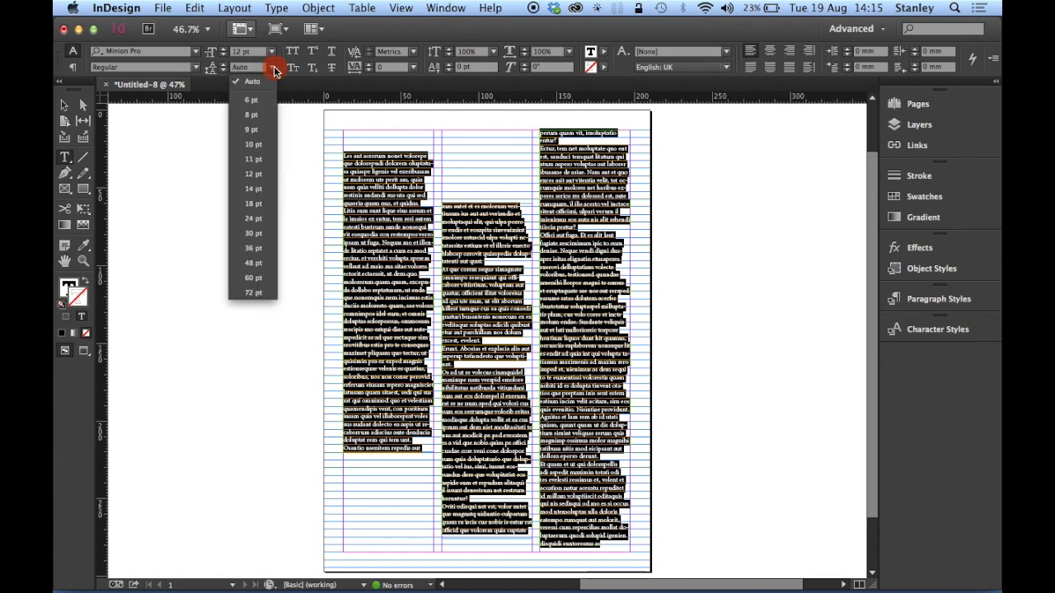
click(263, 191)
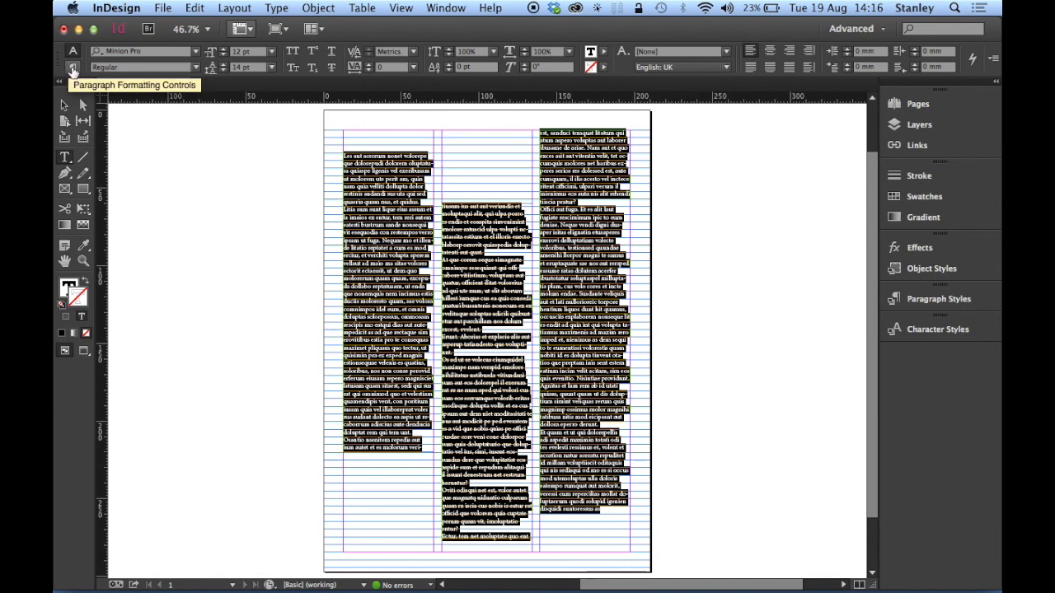
click(71, 68)
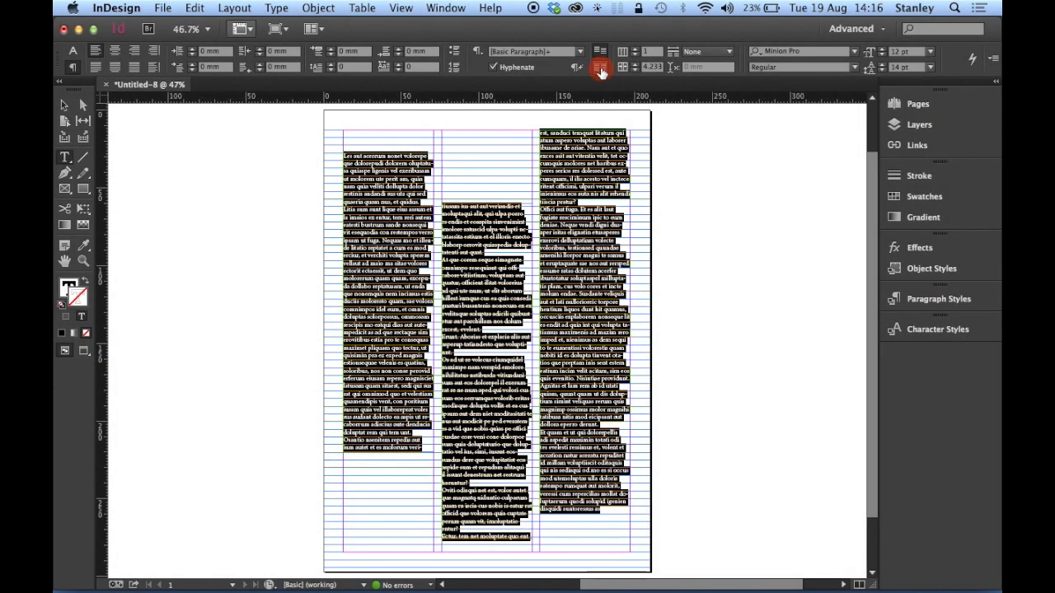
Turn on Align to Baseline Grid for the selected body text
click(600, 66)
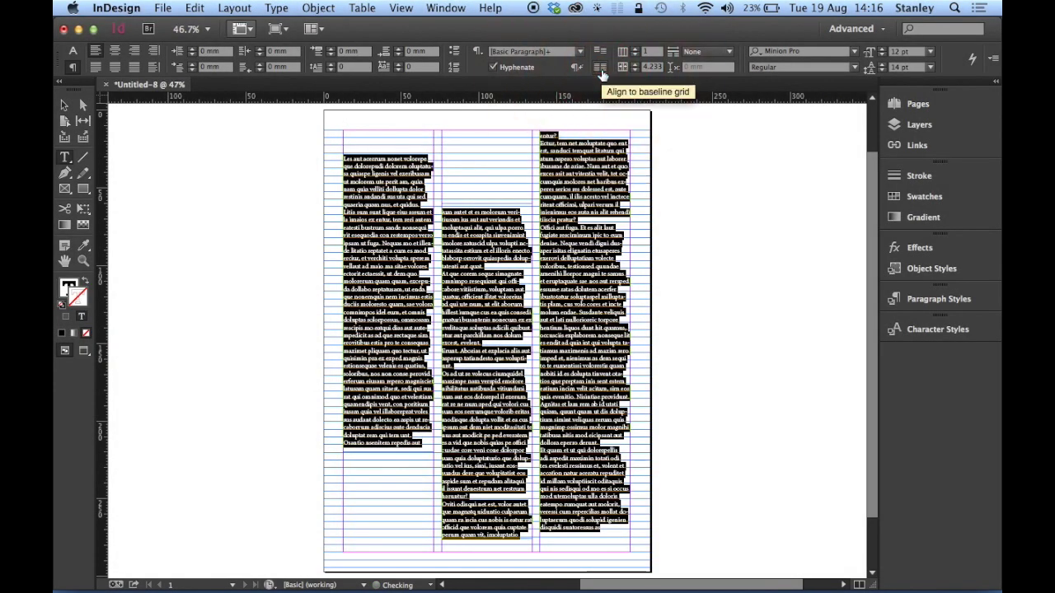
click(65, 106)
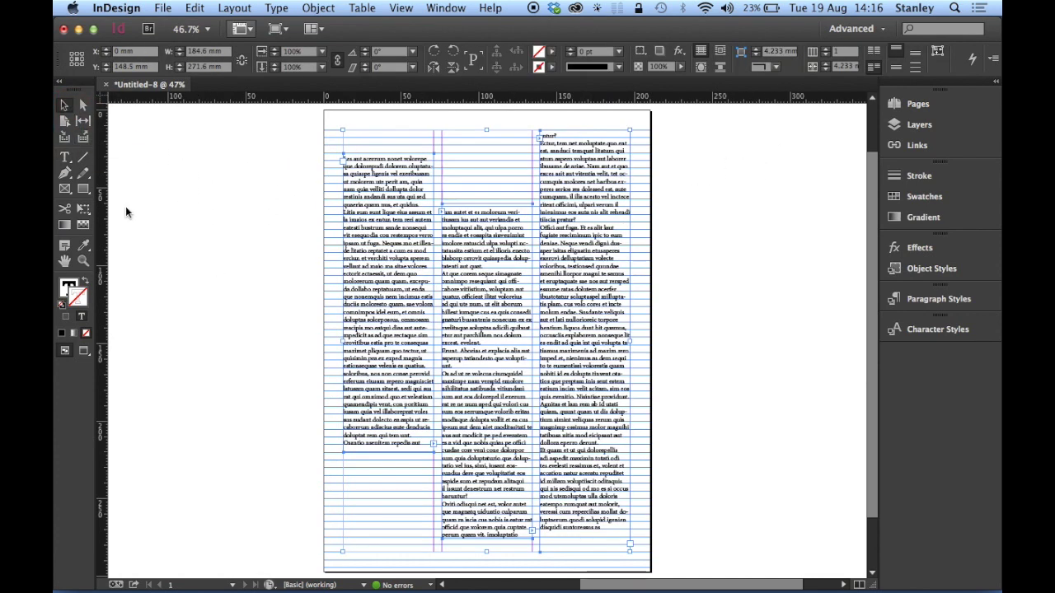
click(261, 310)
drag(293, 170, 441, 286)
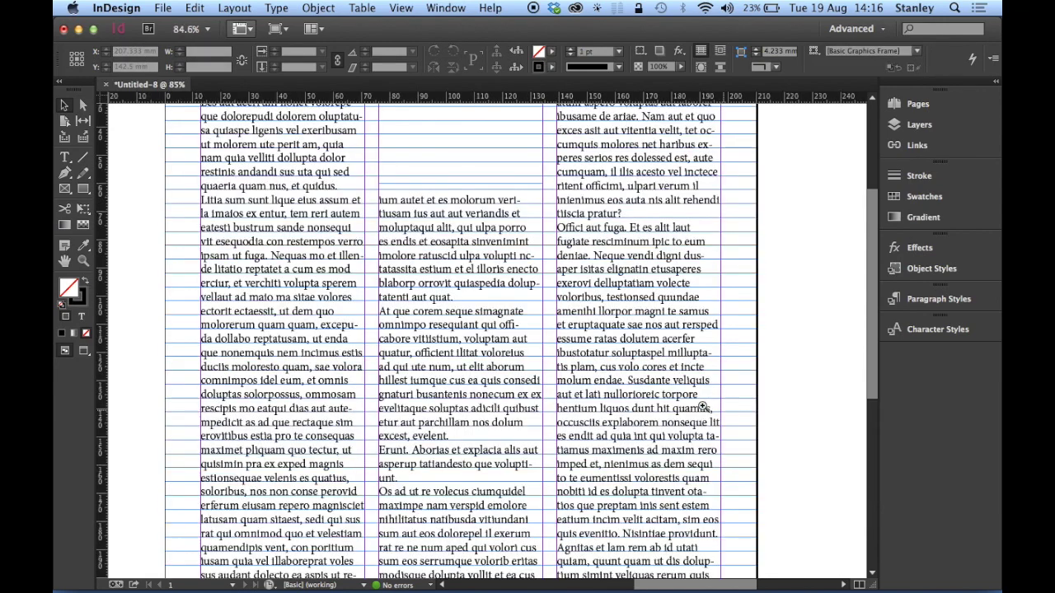
scroll(624, 334, up, 2)
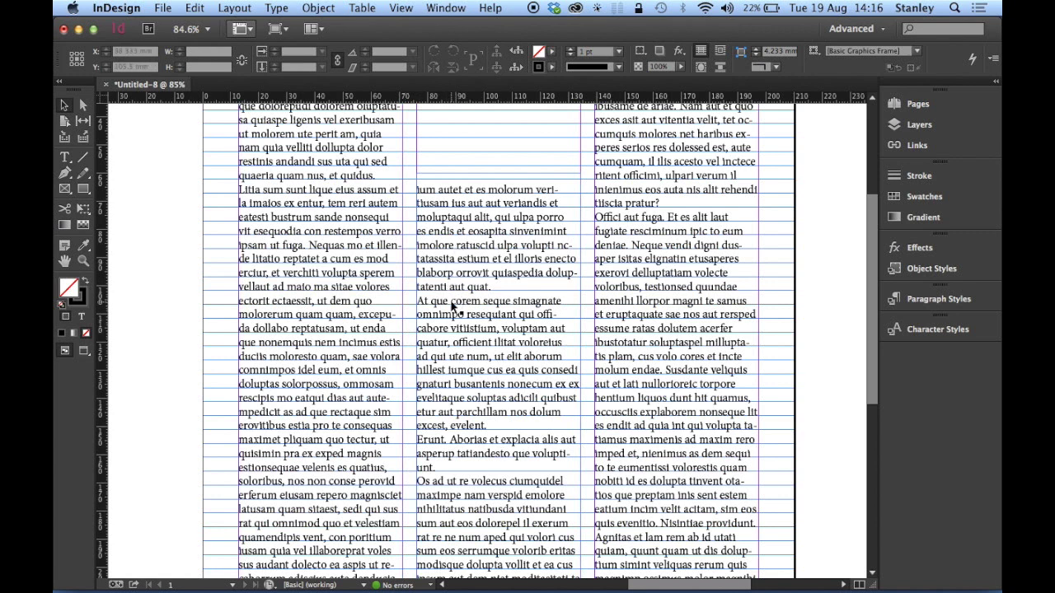
key(super+minus)
key(super+minus)
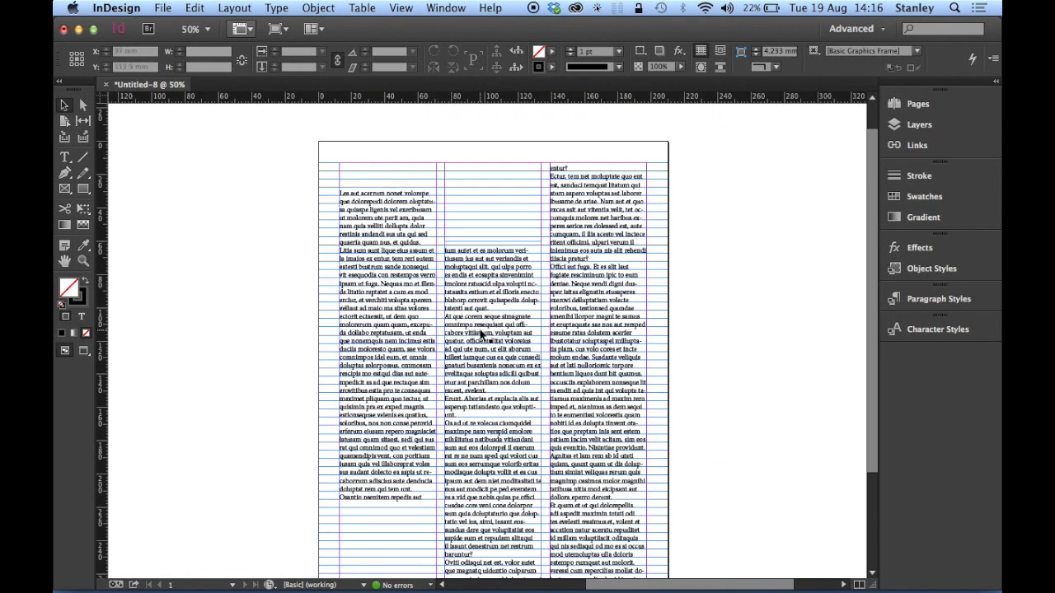
Move the middle and left column frames lower together, text staying on the 14 pt grid
click(534, 347)
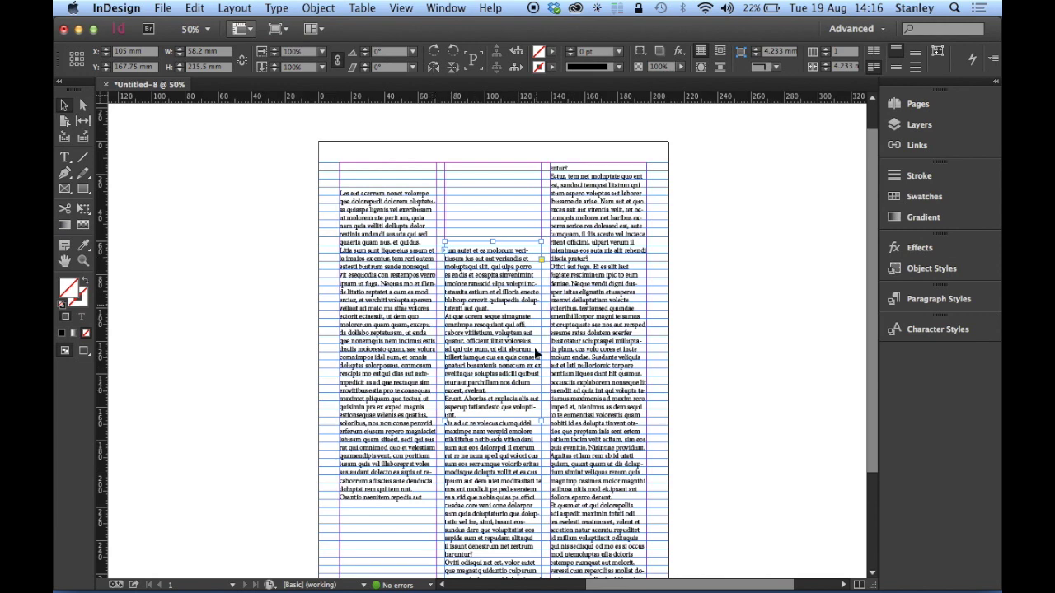
mouse_move(472, 365)
mouse_down()
mouse_move(474, 349)
mouse_move(482, 412)
mouse_move(481, 367)
mouse_up()
mouse_move(478, 329)
mouse_down()
mouse_move(483, 368)
mouse_move(486, 330)
mouse_move(482, 349)
mouse_up()
shift+click(396, 373)
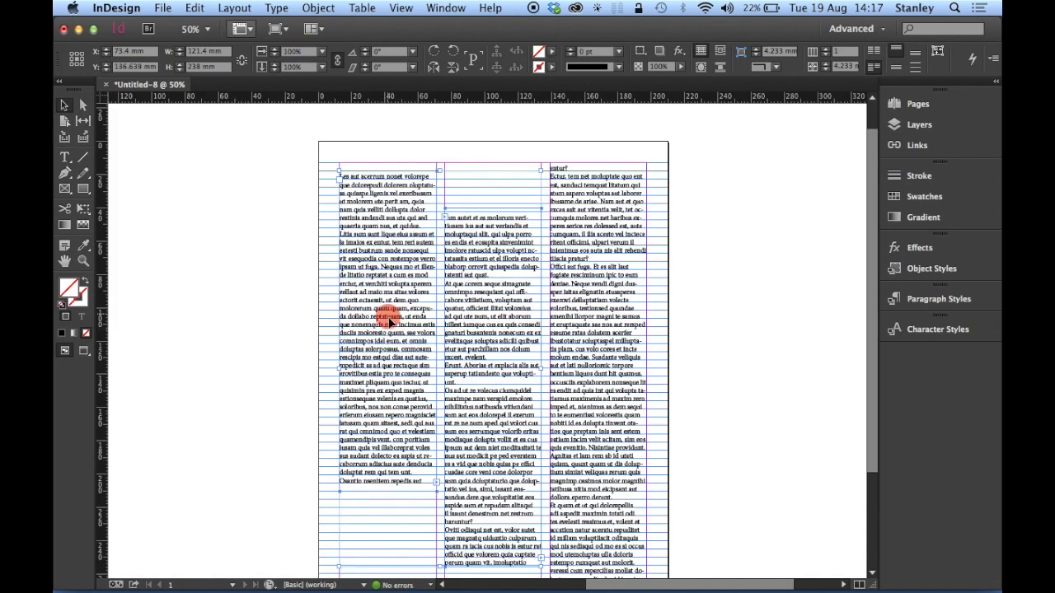
drag(377, 318, 408, 354)
click(723, 300)
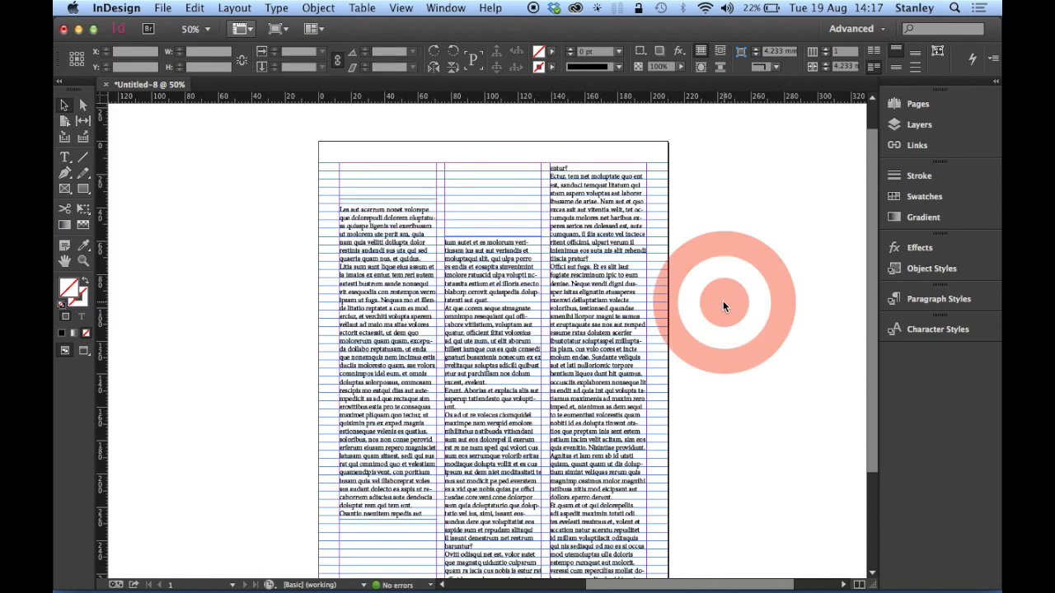
Select the left column's opening paragraph and raise its leading to 15 pt
drag(464, 416, 465, 369)
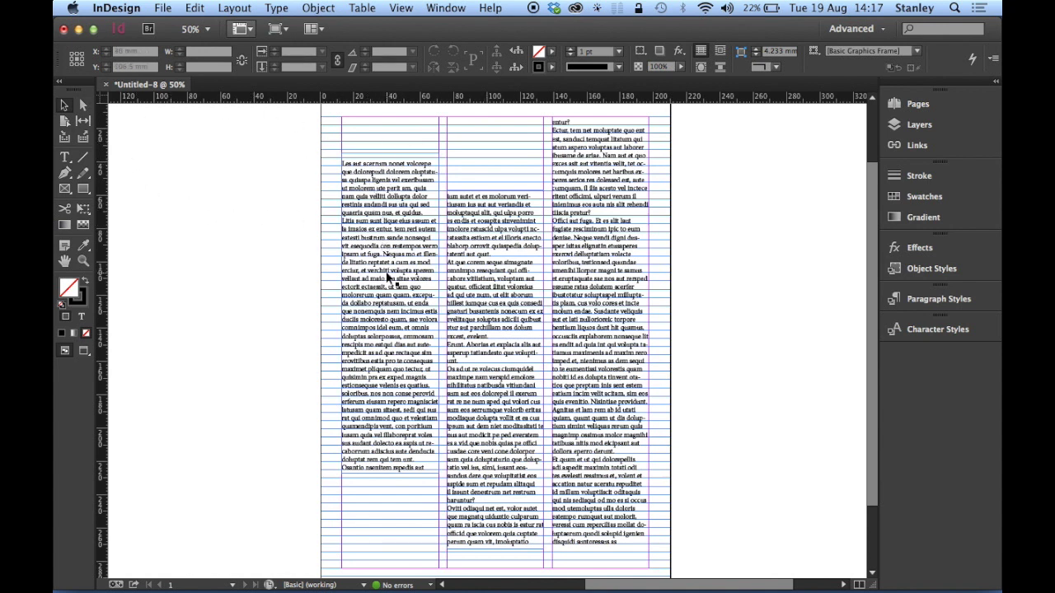
double_click(364, 181)
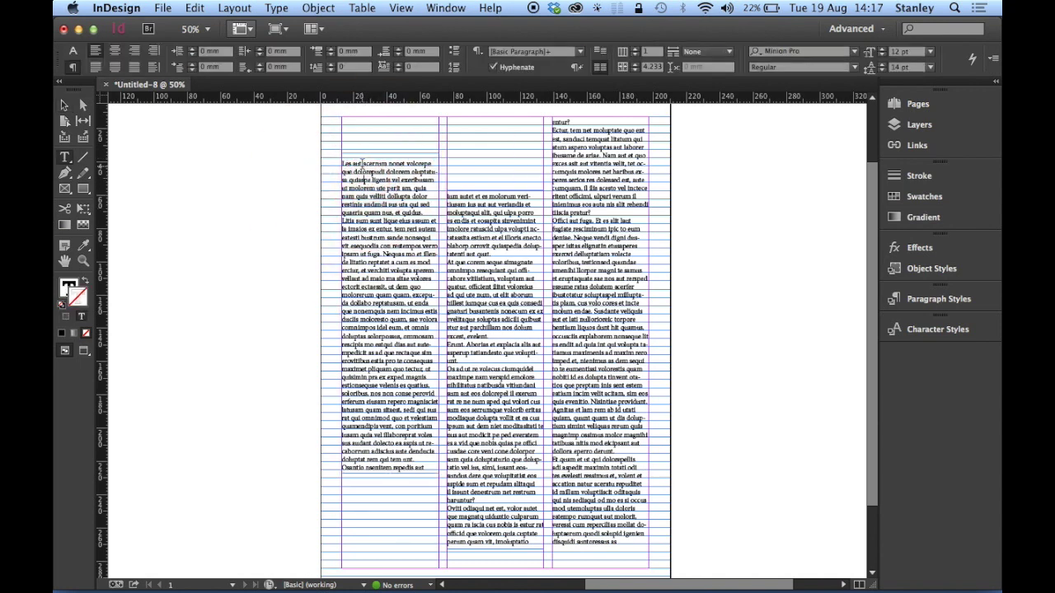
drag(363, 164, 422, 212)
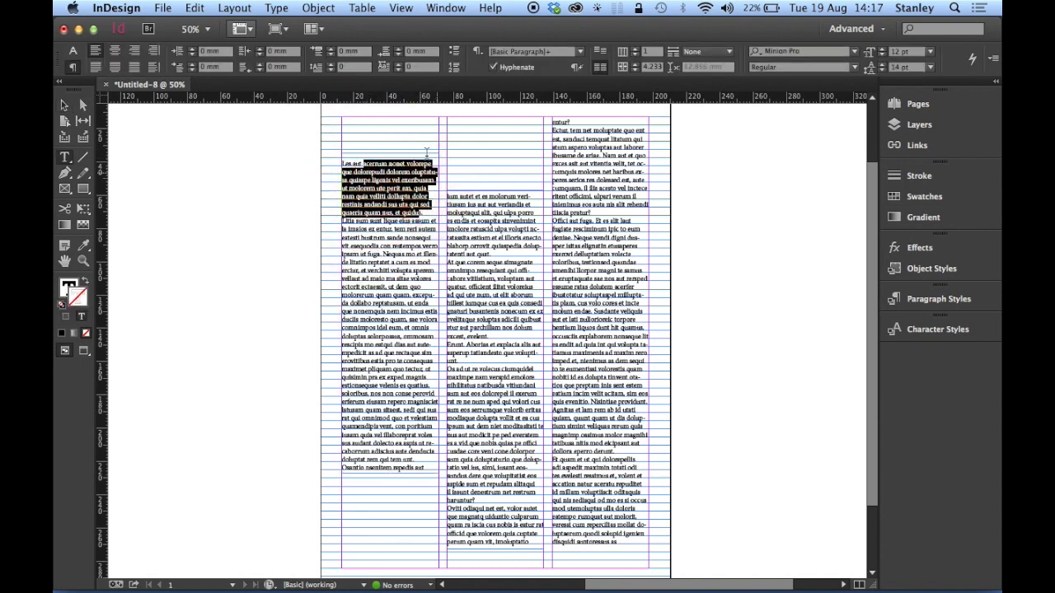
click(74, 52)
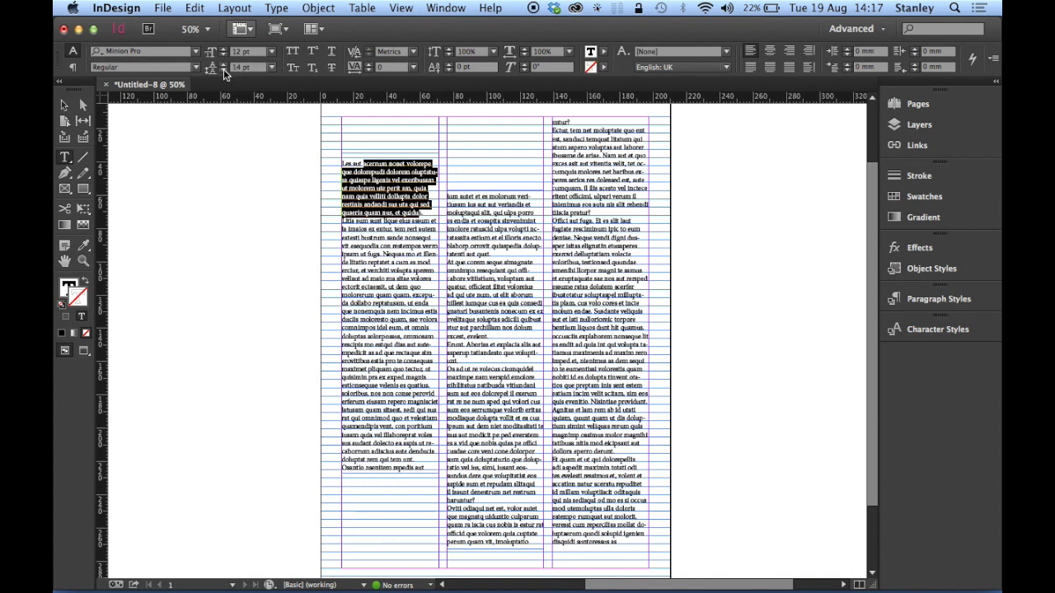
click(223, 63)
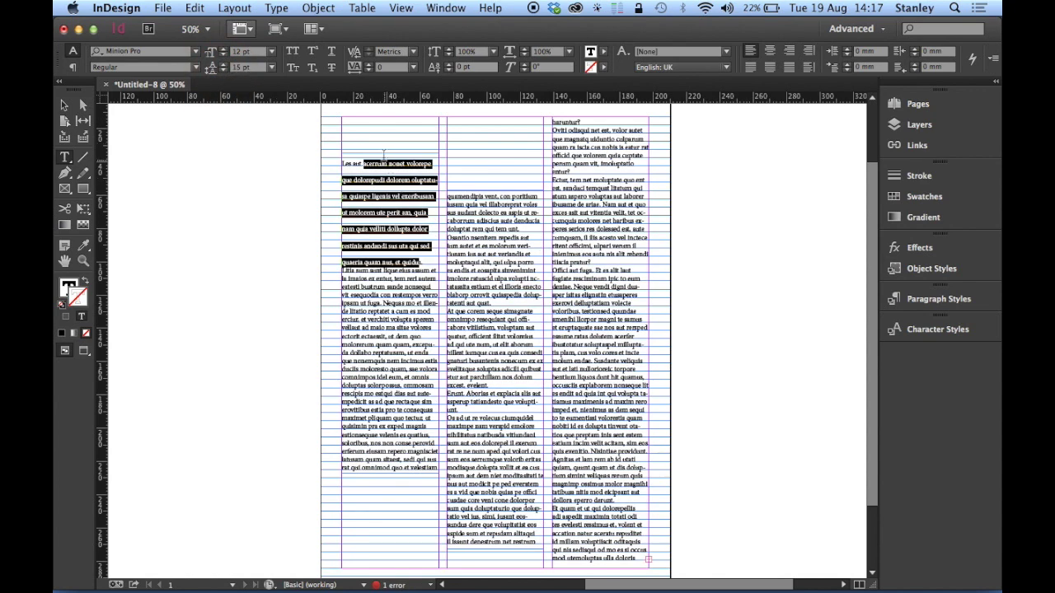
Undo the leading change so the paragraph returns to 14 pt, then deselect the text
click(385, 174)
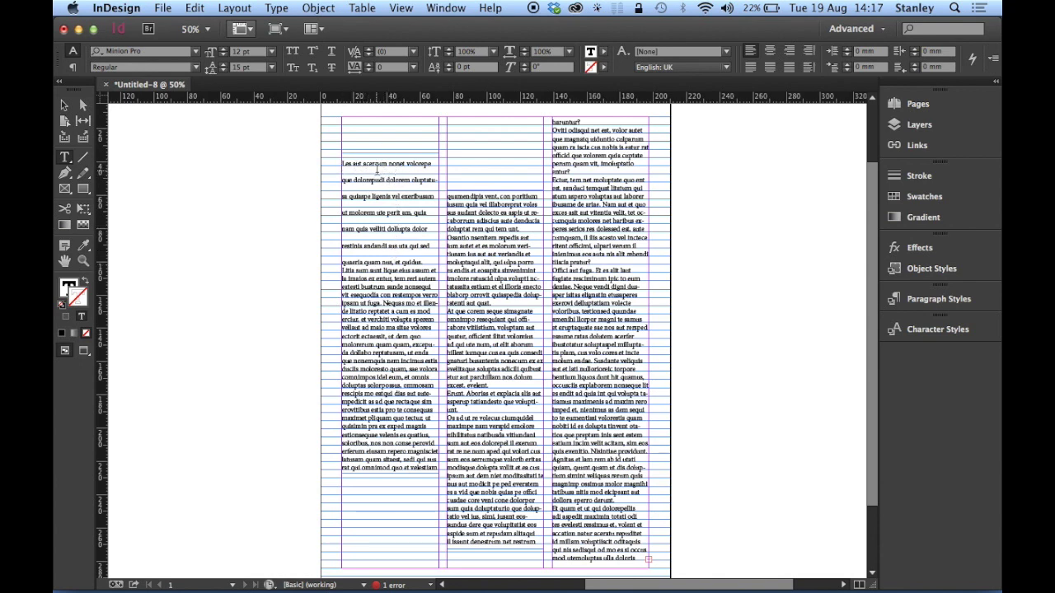
key(super+z)
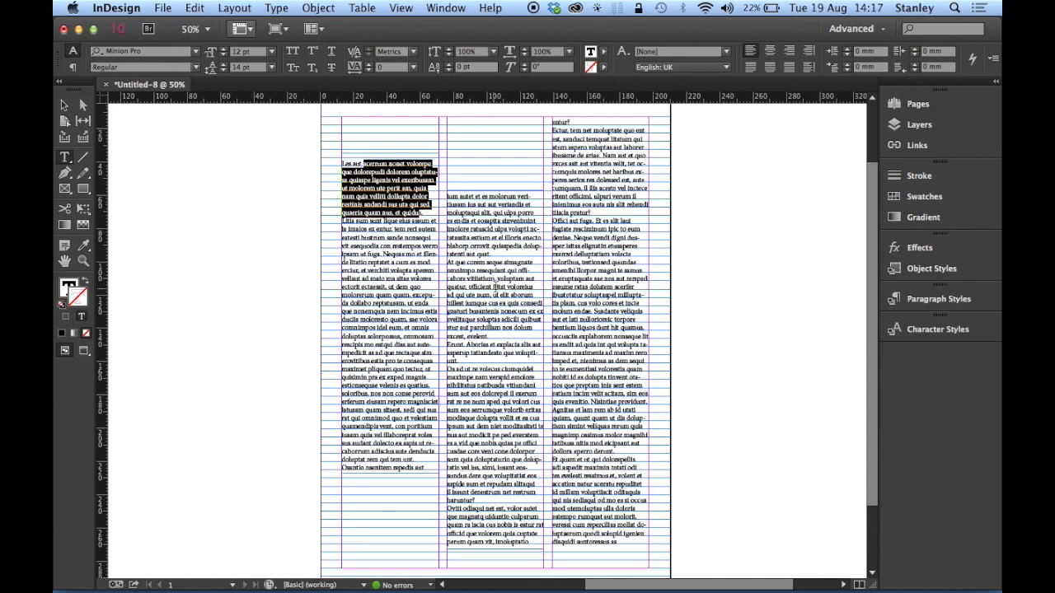
click(493, 292)
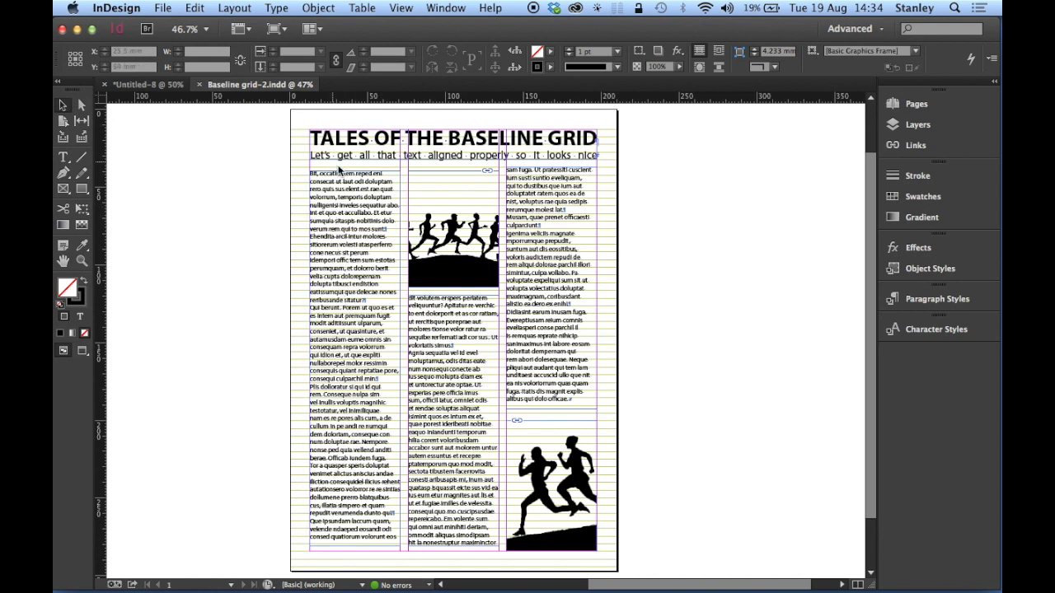
Select the entire threaded body story from the left column and show the paragraph styles list
double_click(333, 215)
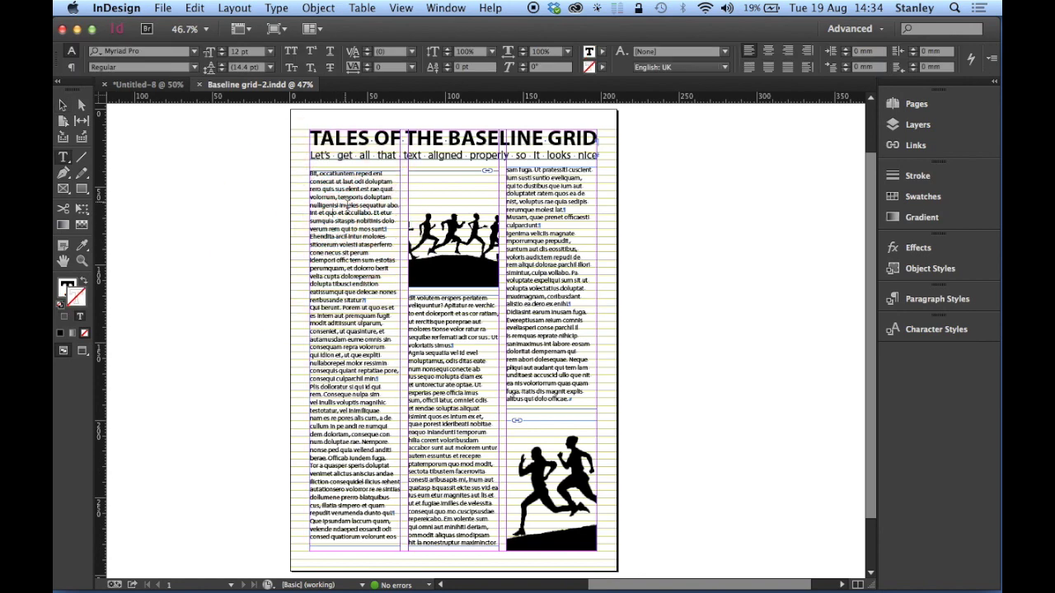
key(super+a)
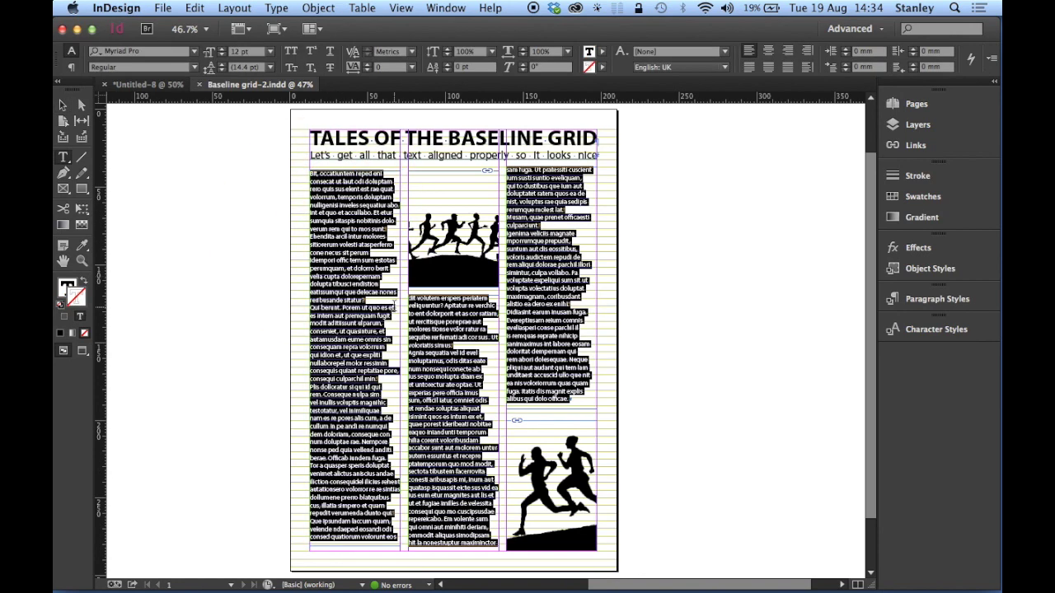
click(911, 305)
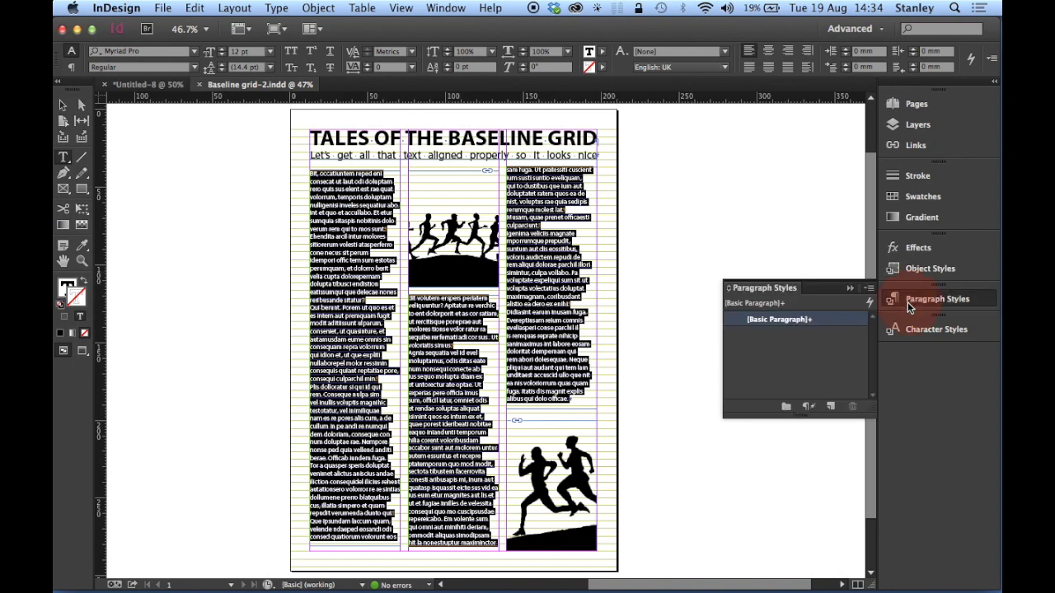
Create a new paragraph style named 'body copy' and show its Basic Character Formats
click(868, 289)
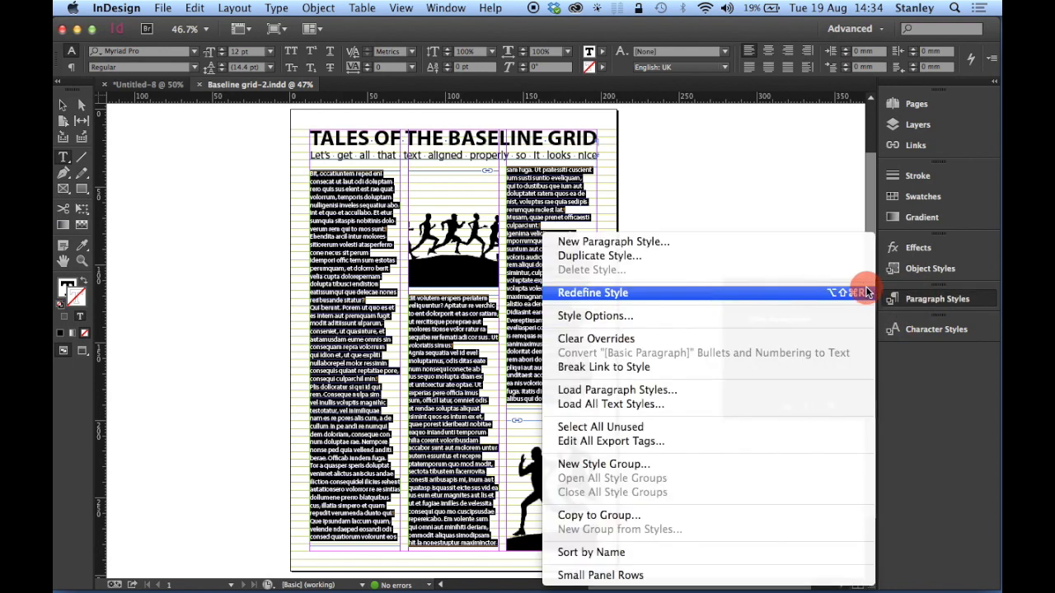
click(763, 242)
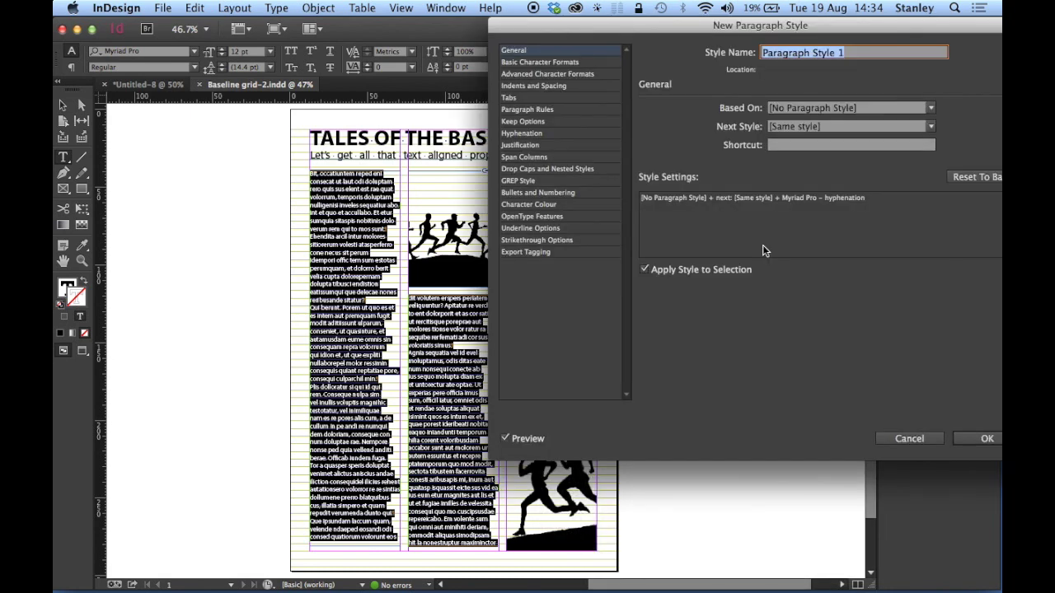
text(body copy)
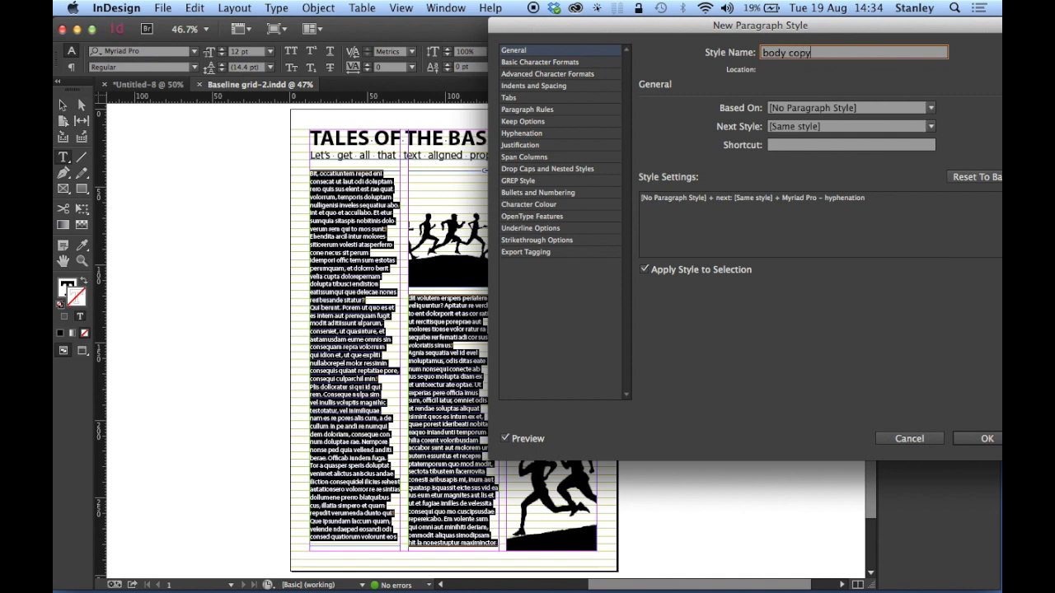
click(535, 62)
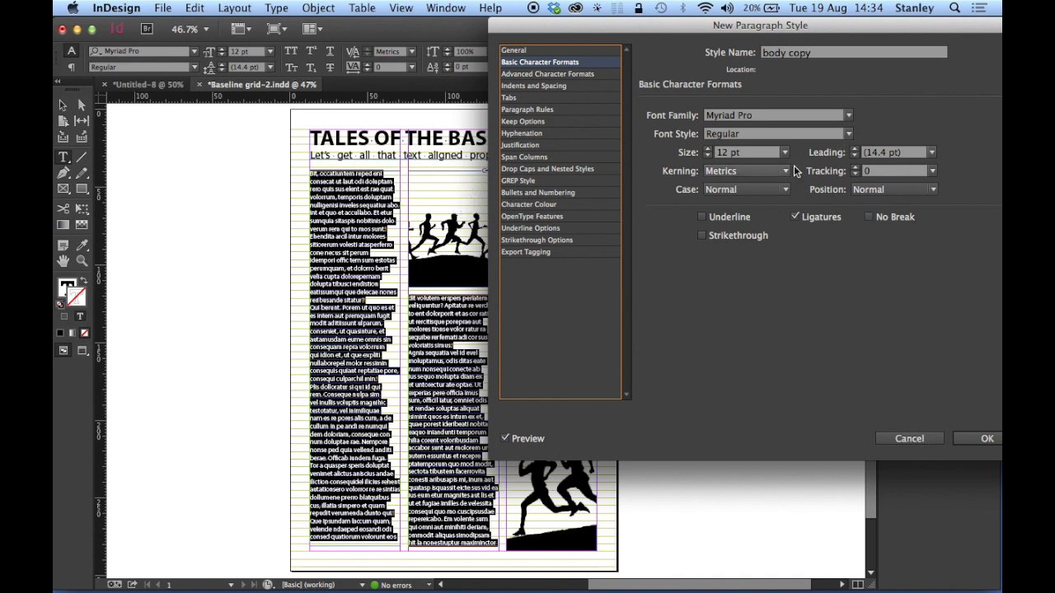
Lower the body copy style's leading from (14.4 pt) to a fixed 14 pt
click(853, 156)
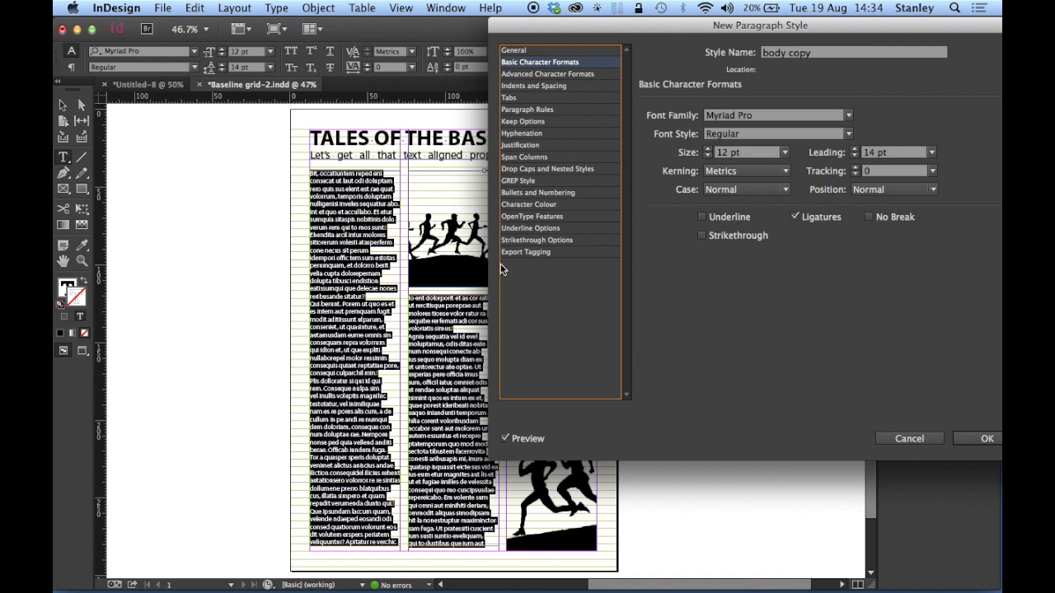
click(560, 51)
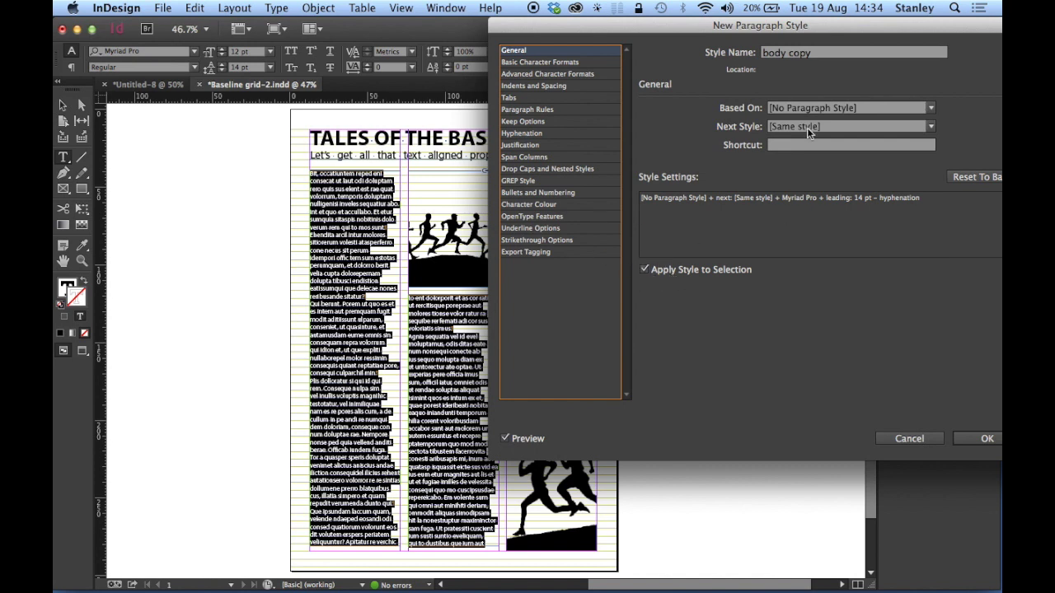
click(526, 62)
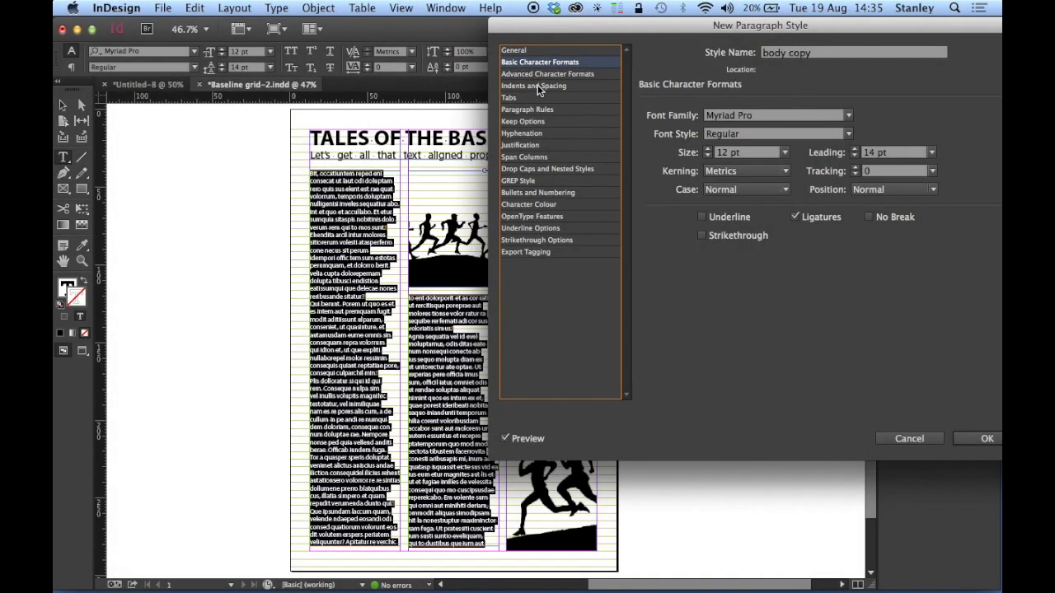
Set the style's Align to Grid option to All Lines and create it with OK
click(535, 89)
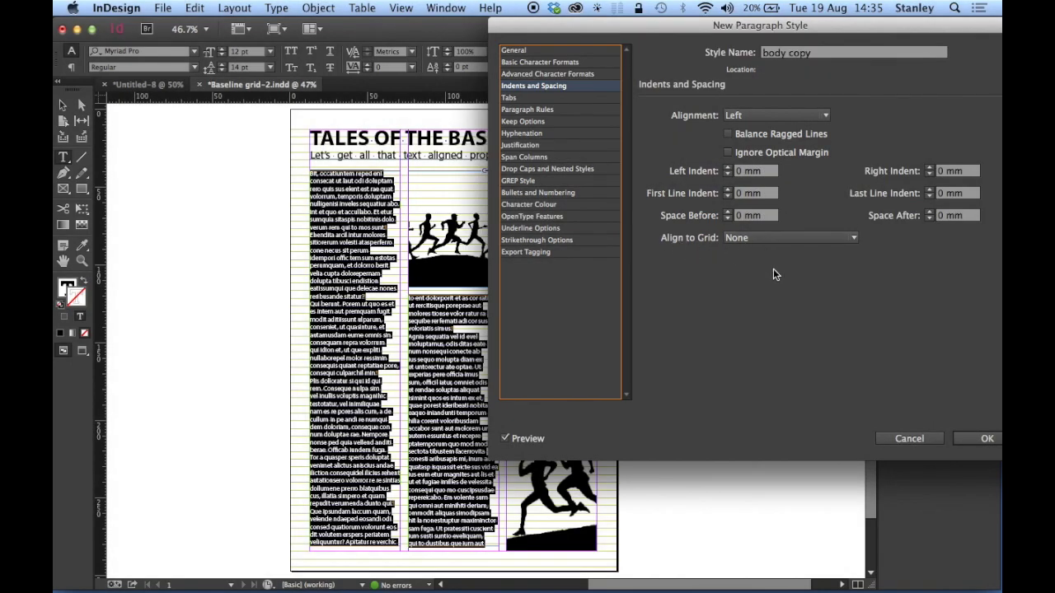
click(854, 238)
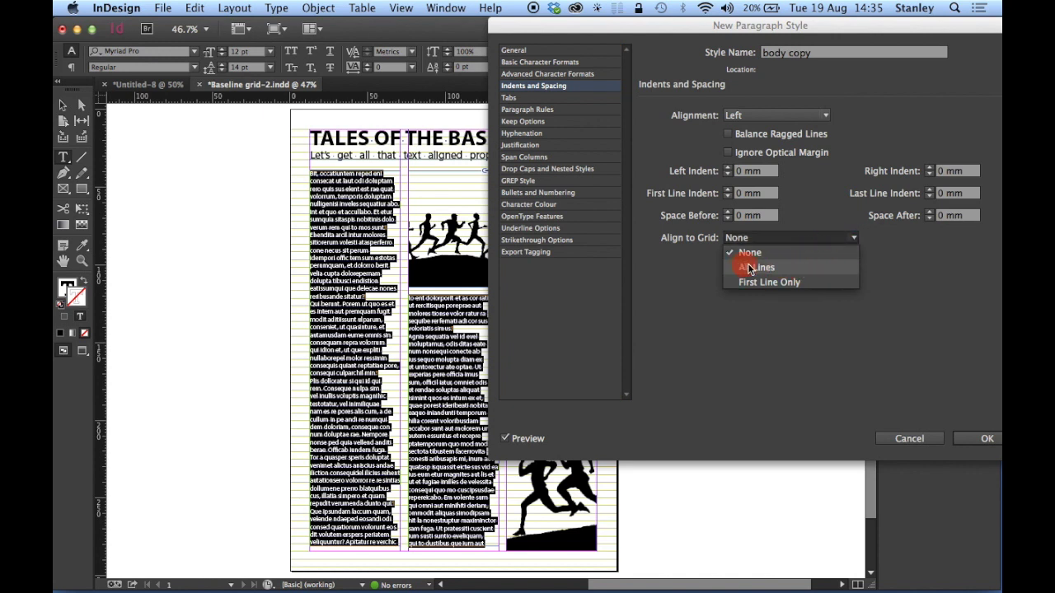
click(774, 270)
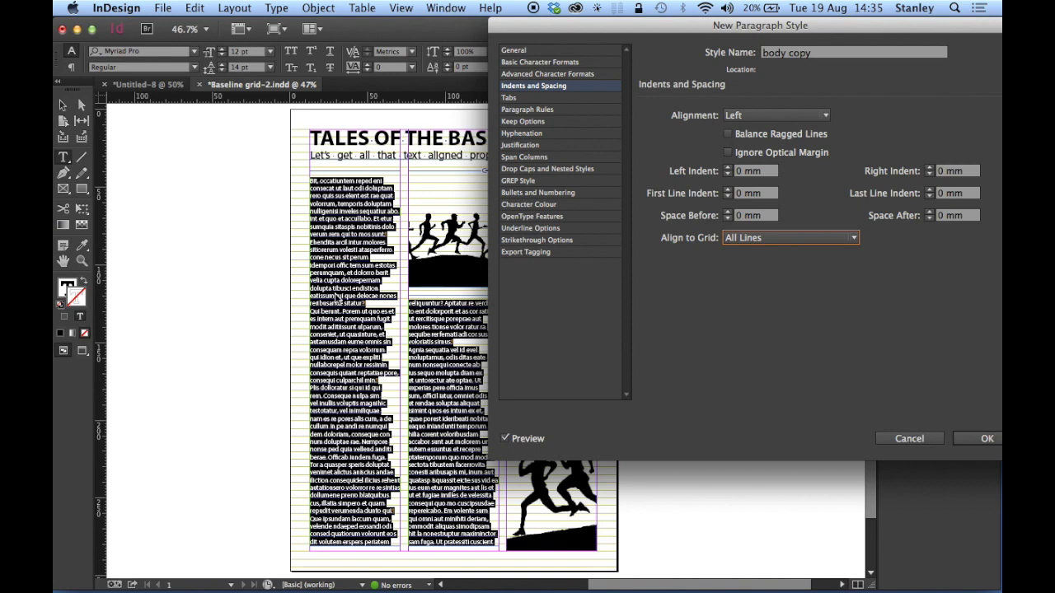
click(979, 439)
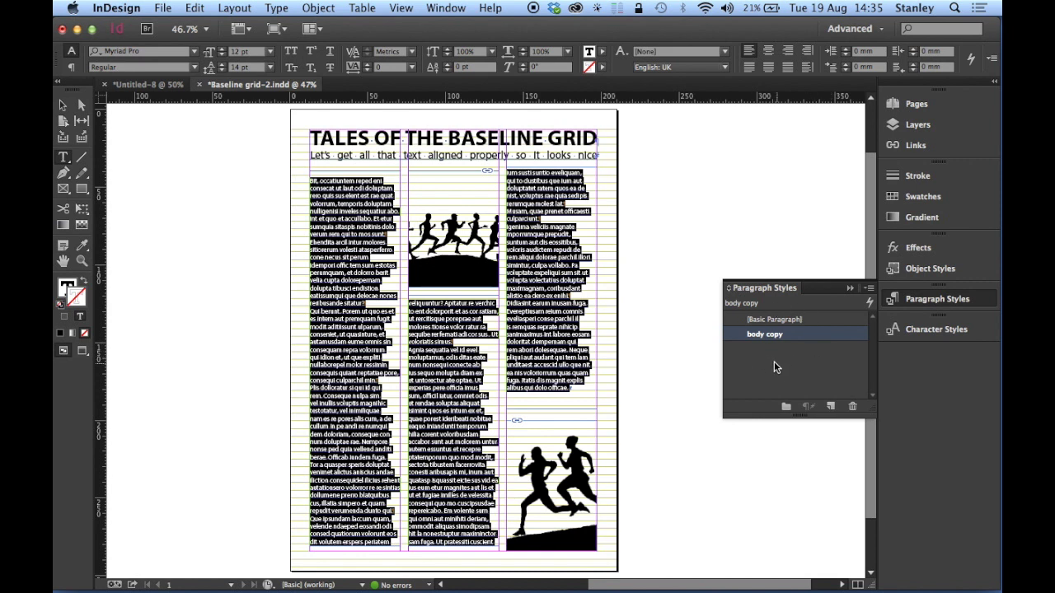
Collapse the Paragraph Styles panel and deselect everything with the Selection tool on the pasteboard
click(945, 305)
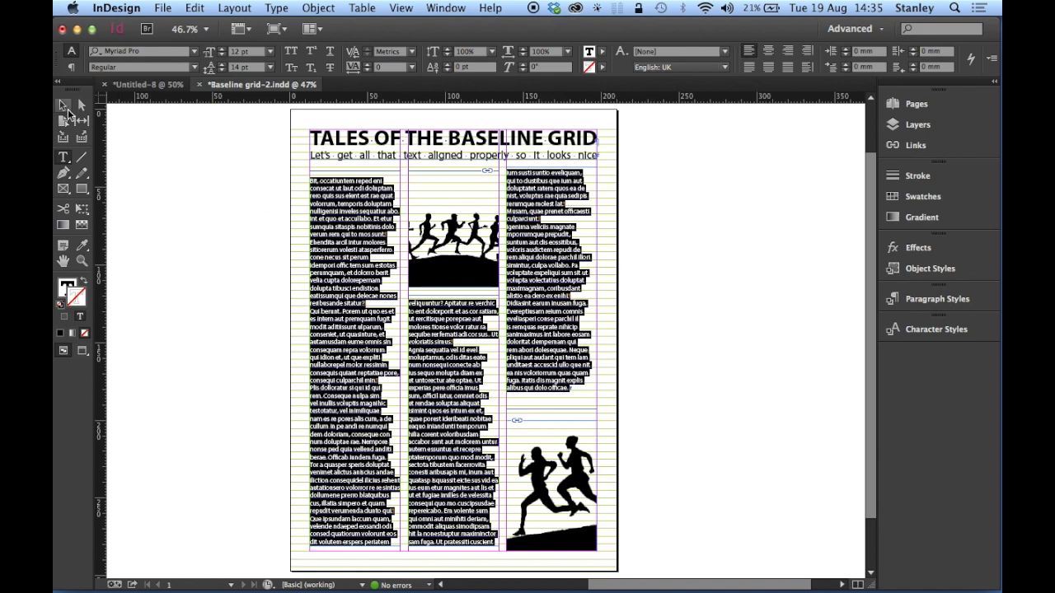
click(62, 105)
click(217, 222)
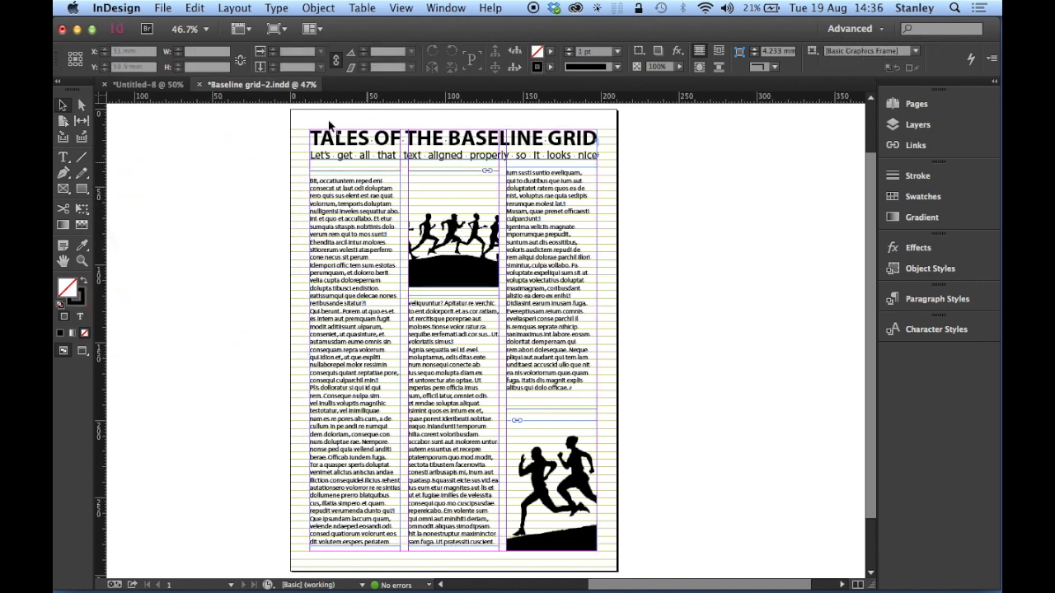
click(239, 29)
click(245, 136)
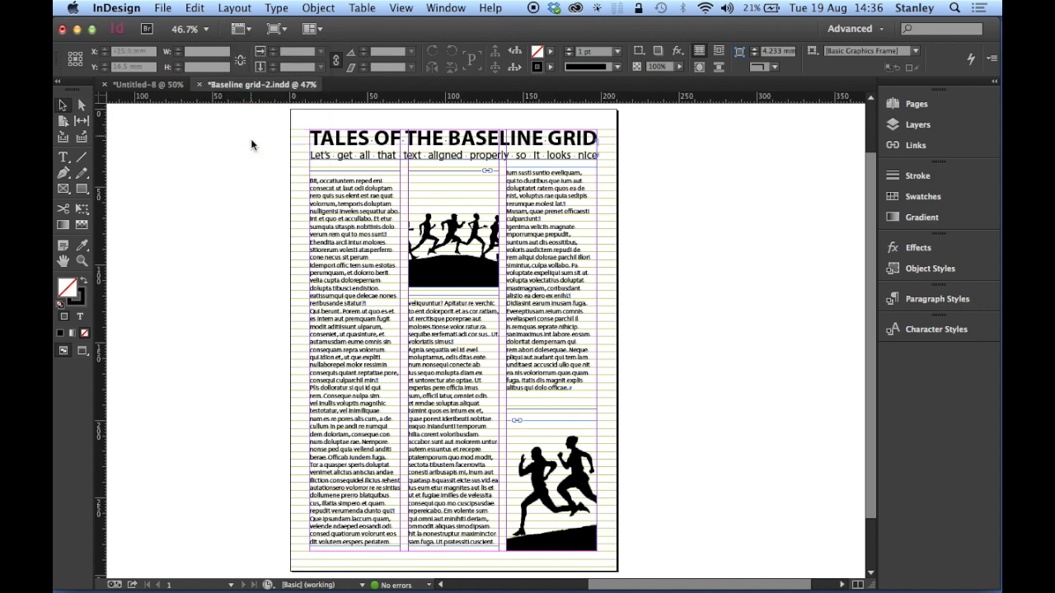
click(243, 32)
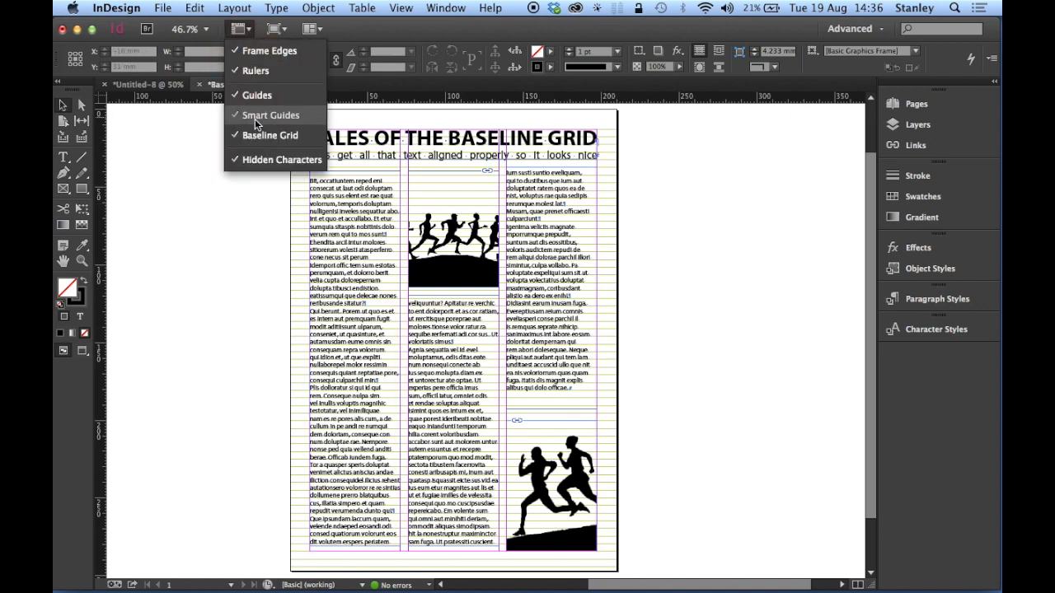
click(246, 135)
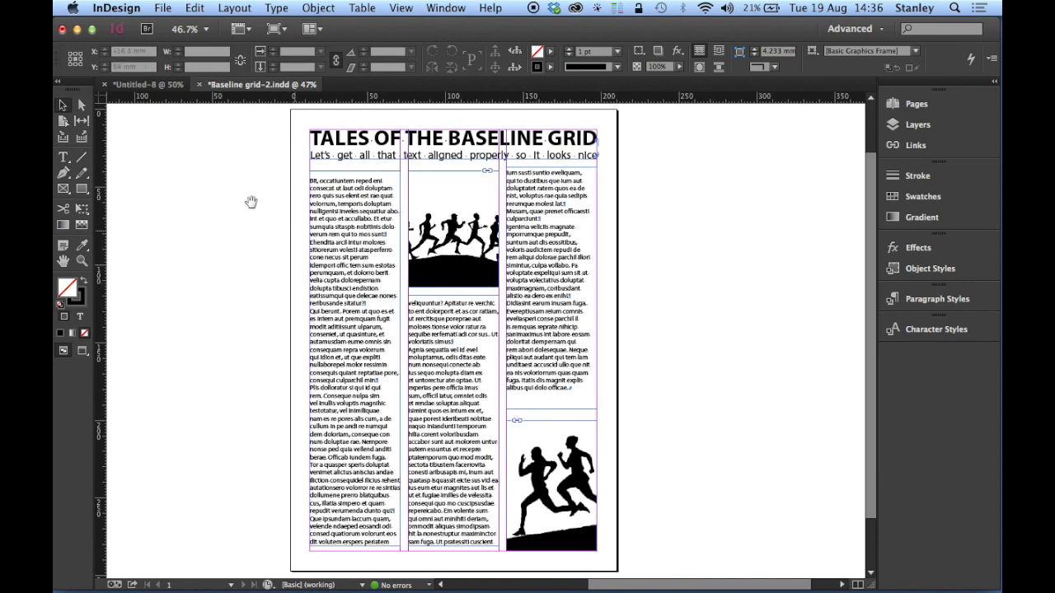
drag(237, 200, 641, 469)
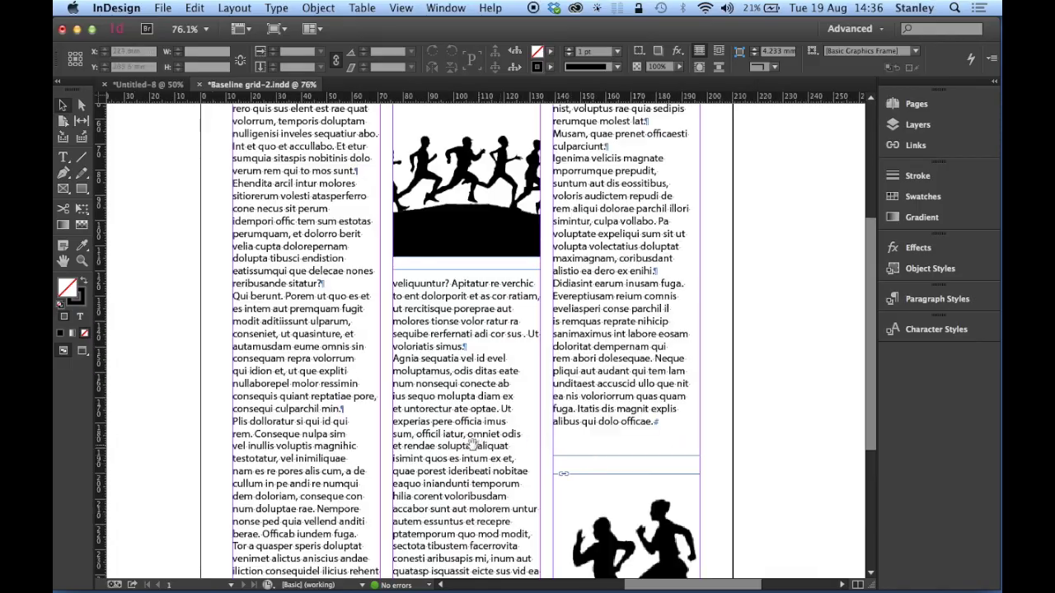
scroll(424, 443, down, 2)
drag(201, 236, 756, 328)
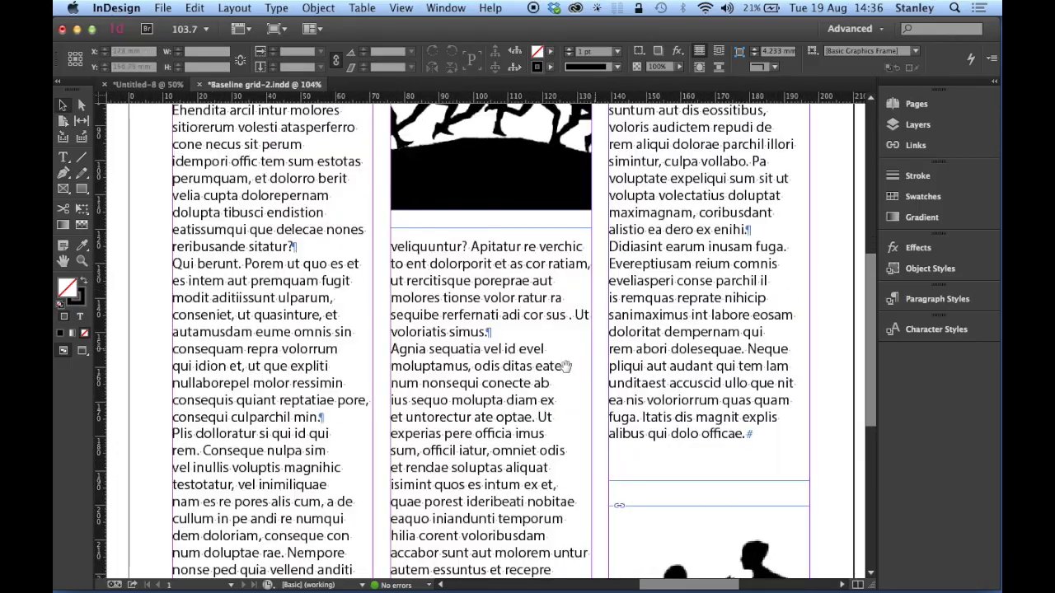
drag(507, 396, 513, 278)
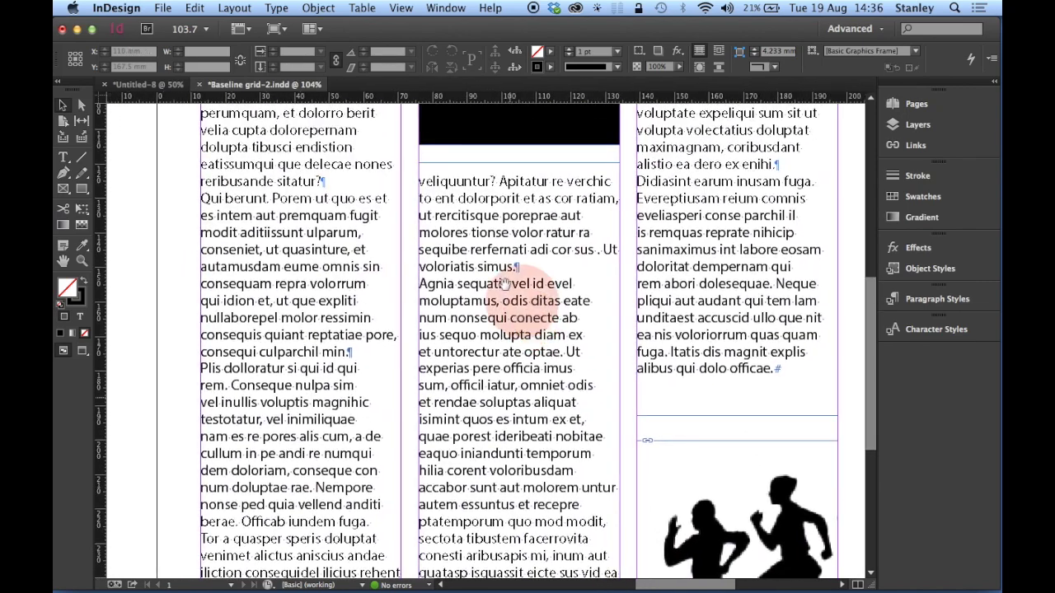
click(239, 29)
click(264, 140)
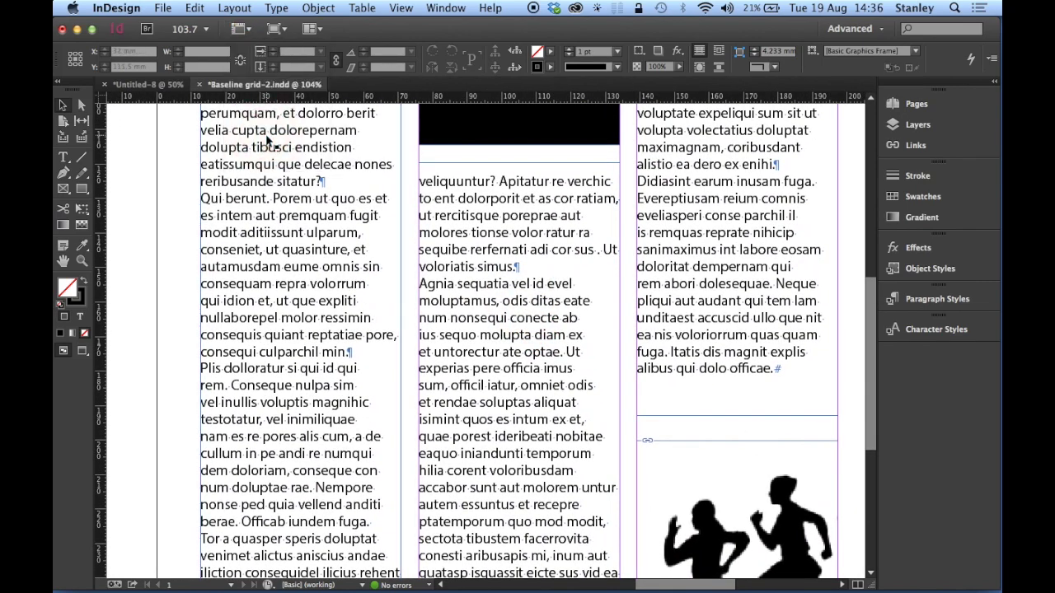
click(239, 29)
click(258, 137)
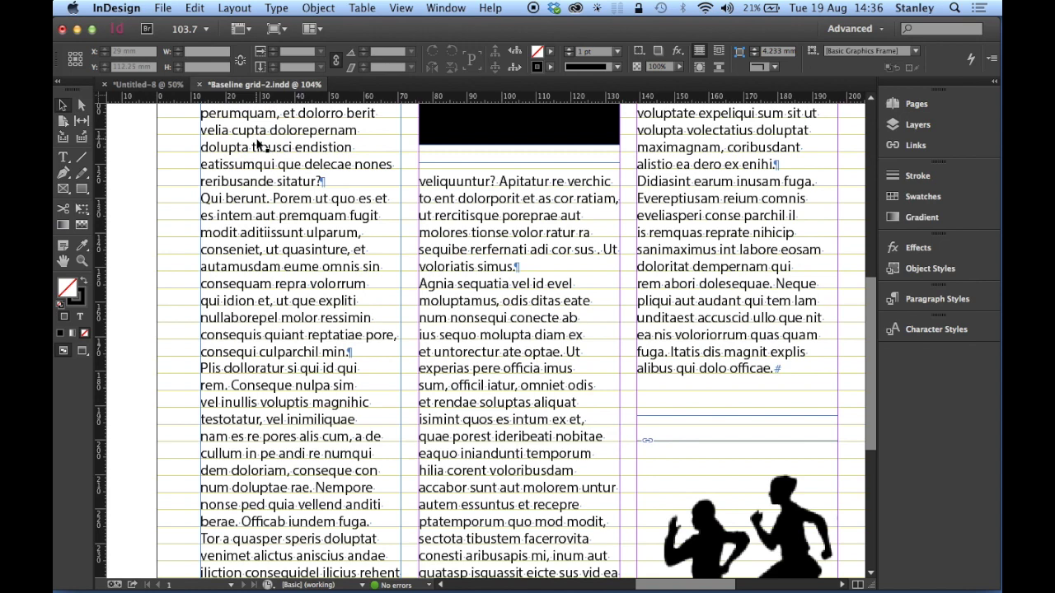